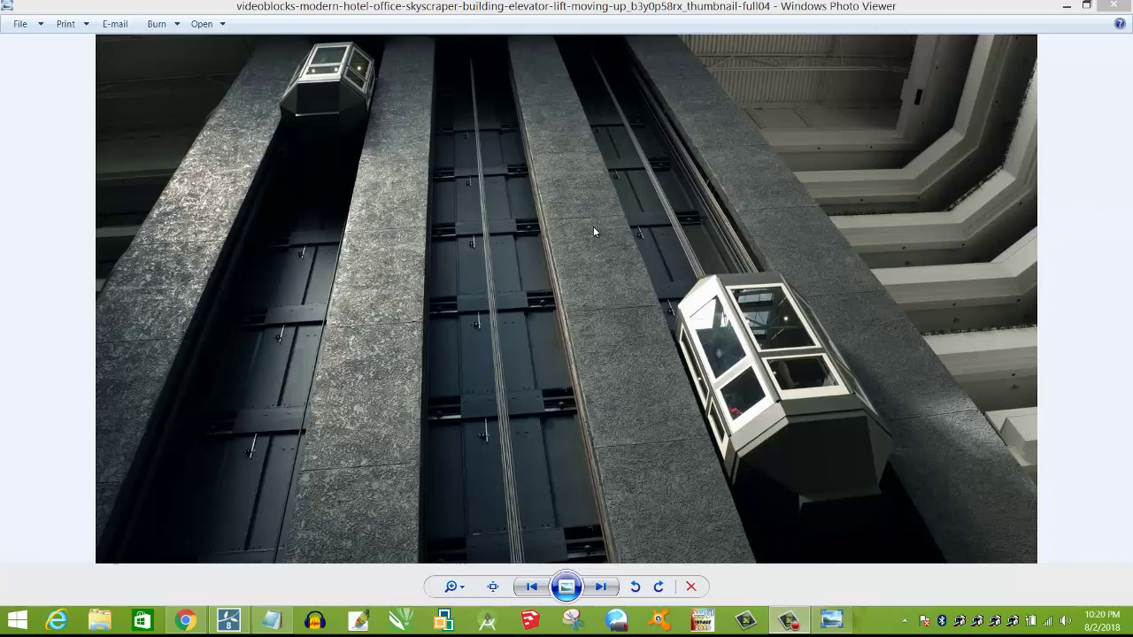
Switch to Lumion and start a new scene from the daytime flat grass preset with blue sky
click(232, 624)
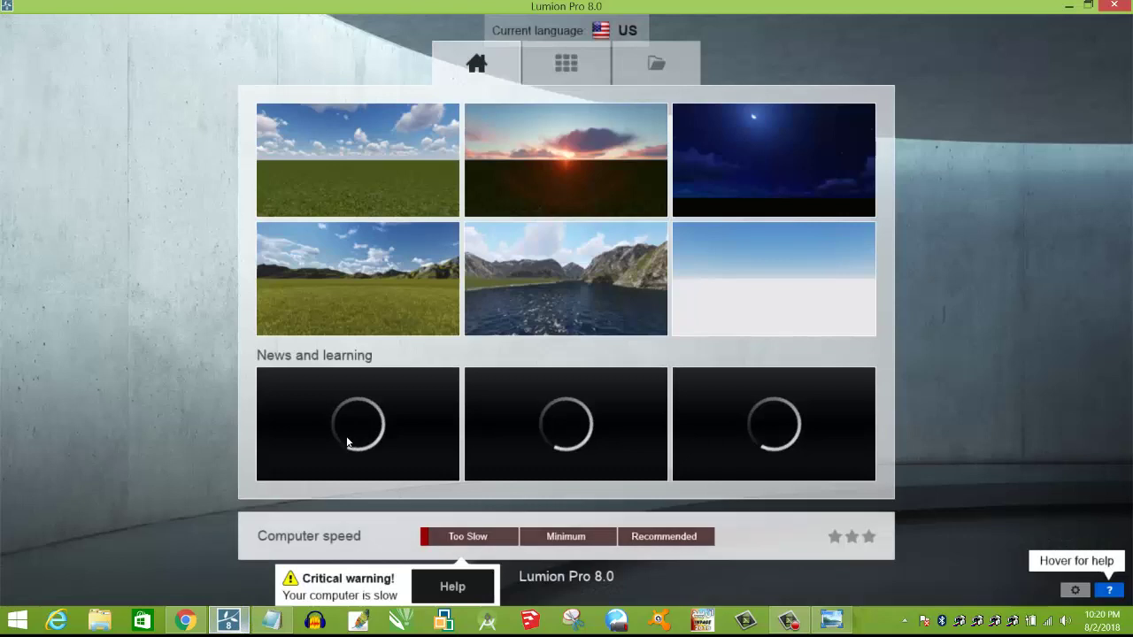
click(366, 177)
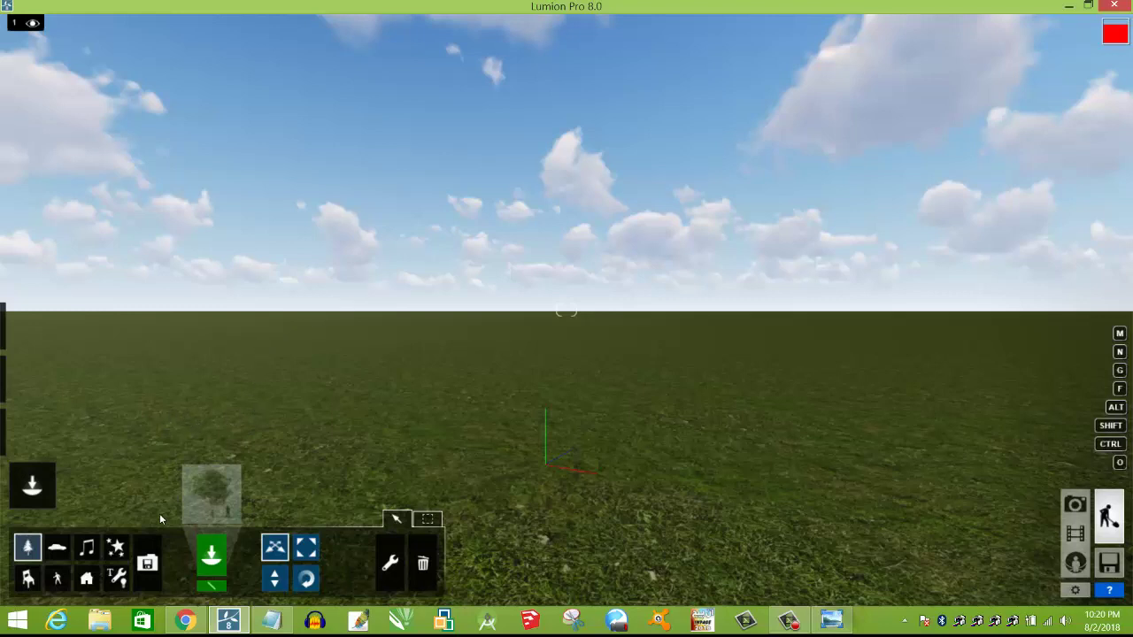
Place the imported "update lift" glass shaft model on the grass near the scene's origin
click(145, 565)
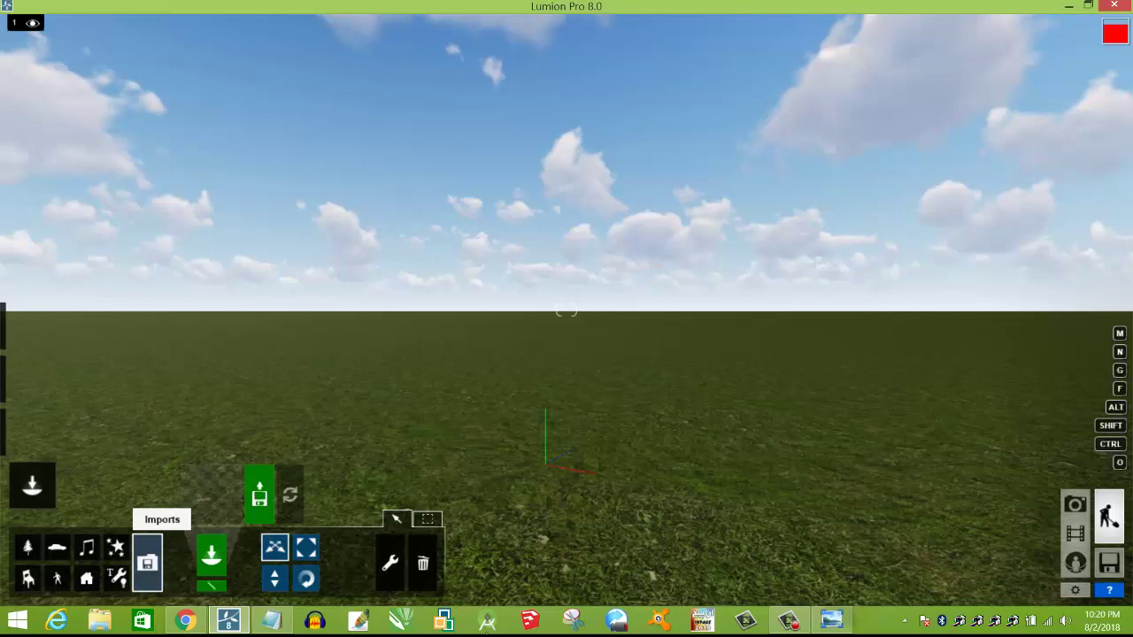
click(832, 621)
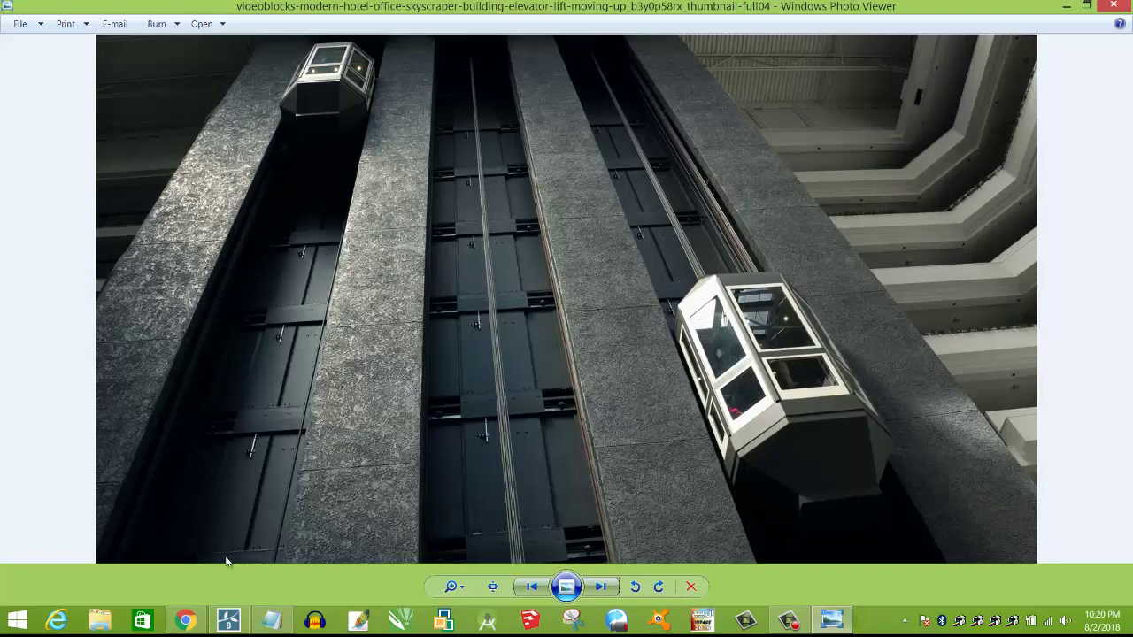
click(229, 620)
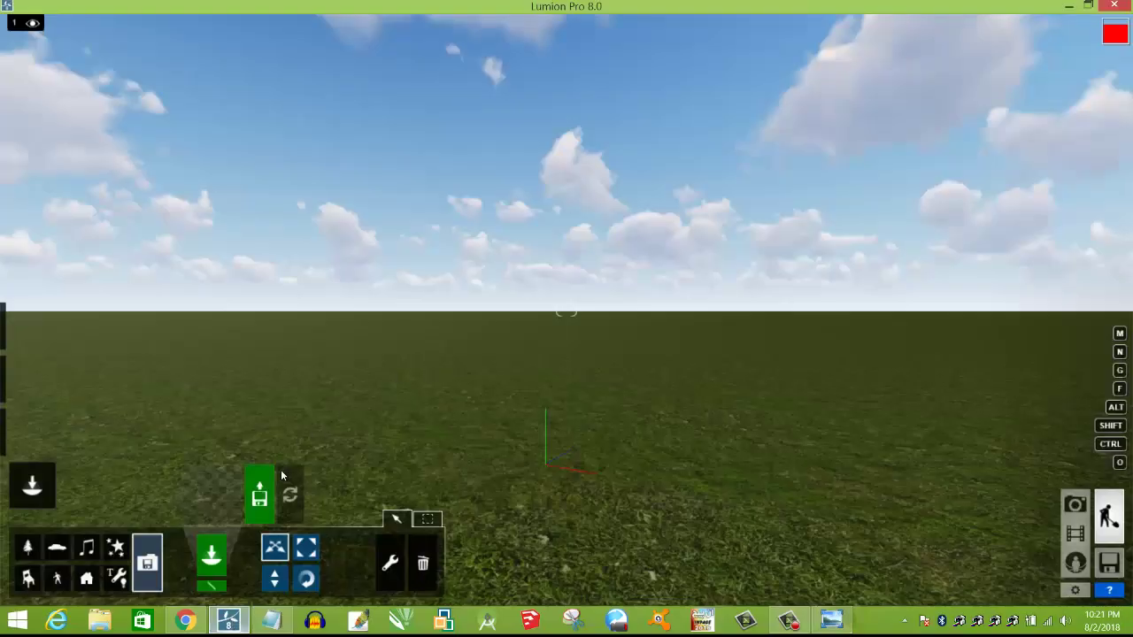
click(215, 488)
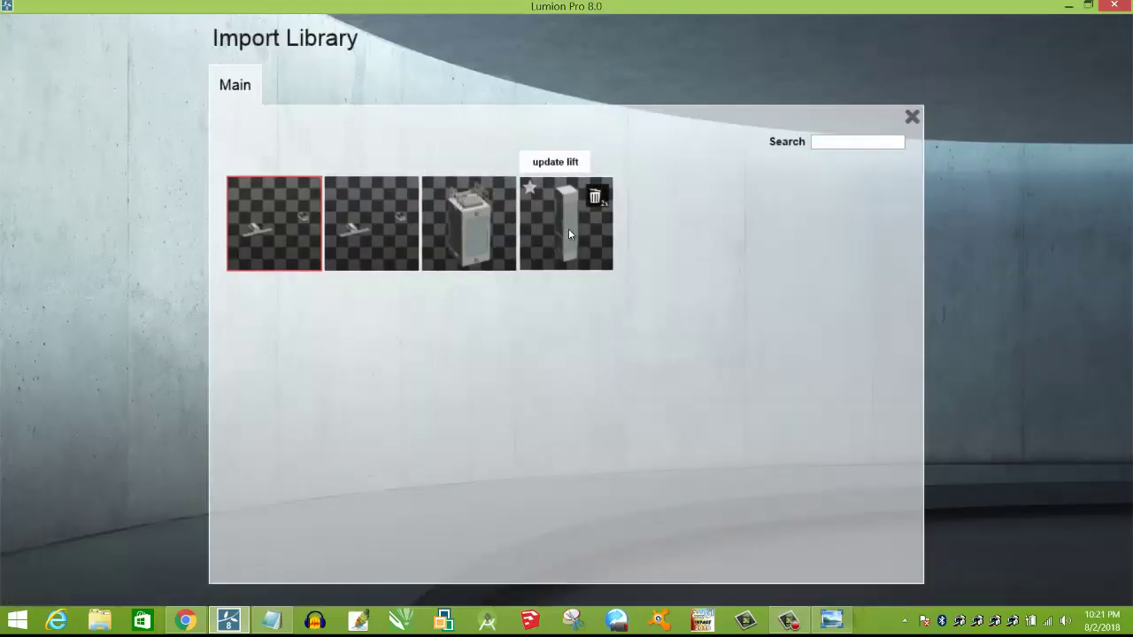
click(568, 229)
click(479, 437)
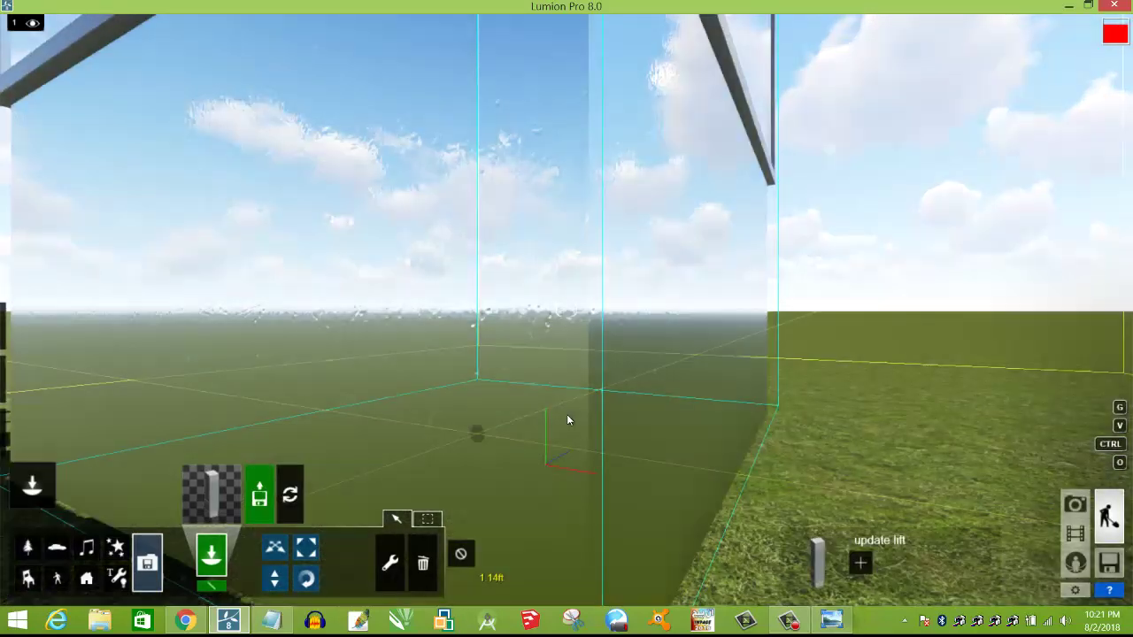
Examine the full height of the placed glass lift shaft from farther away, and dismiss the advertisement notification
key(s)
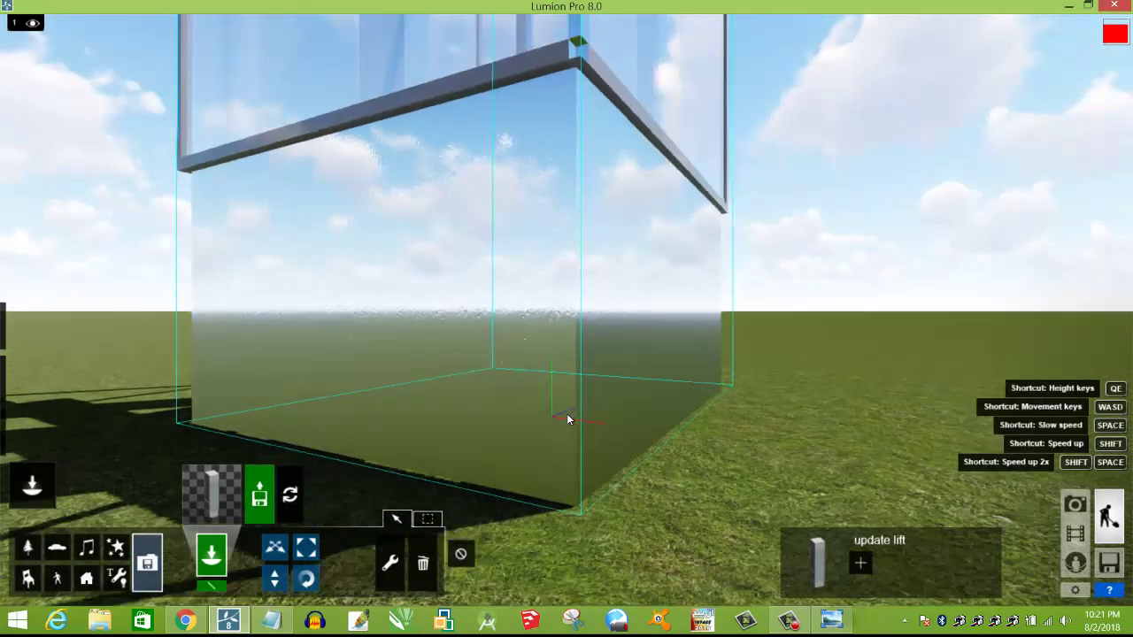
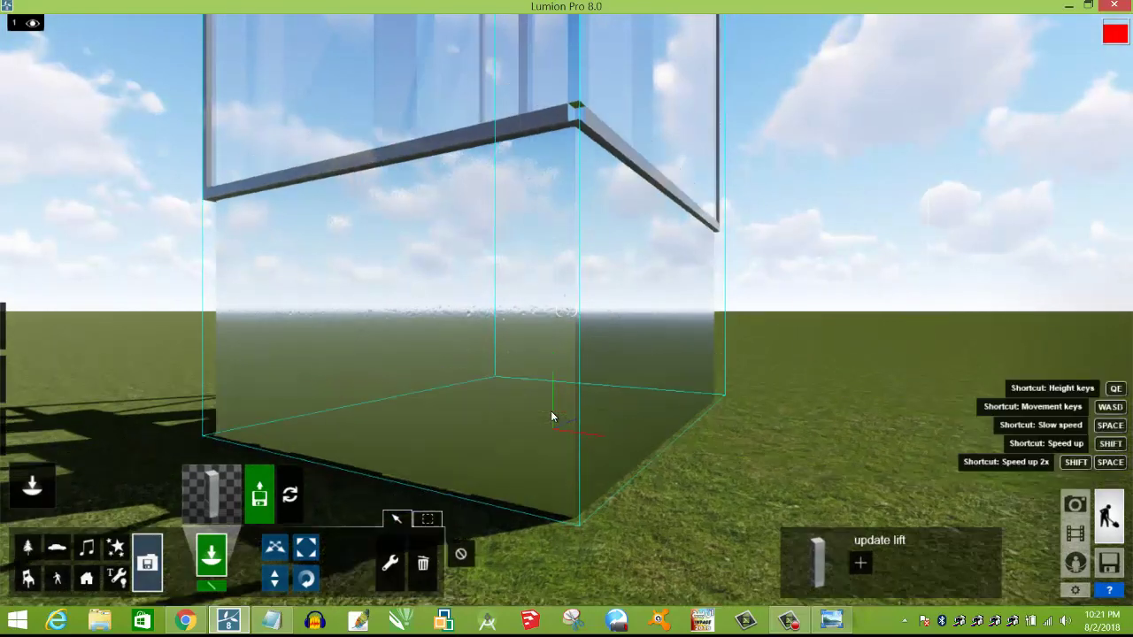
key(s)
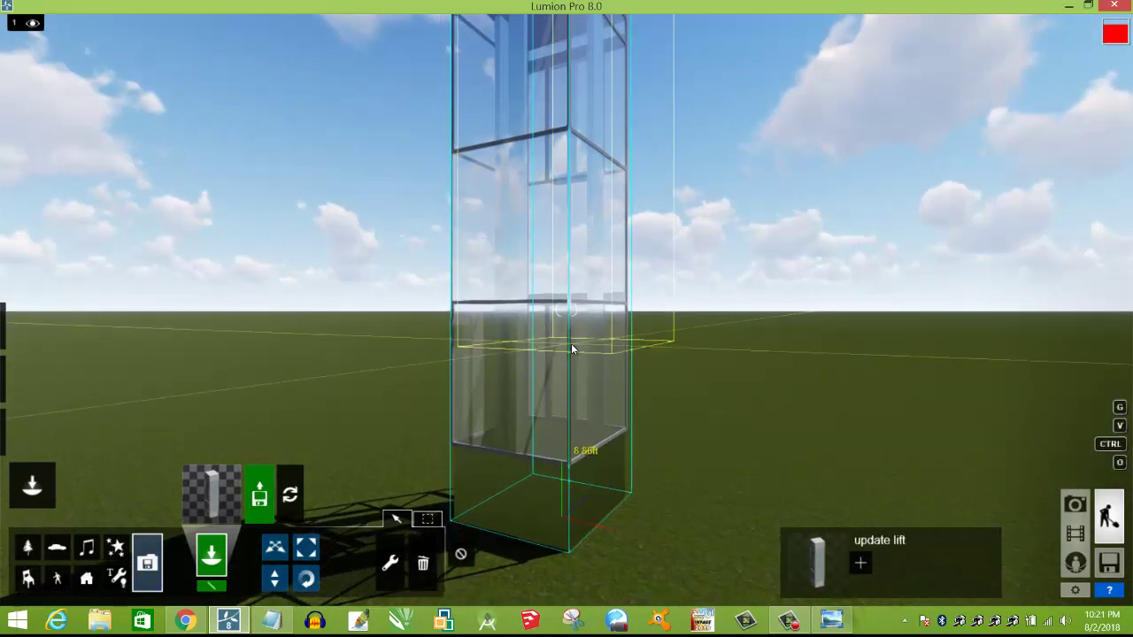
drag(636, 429, 620, 386)
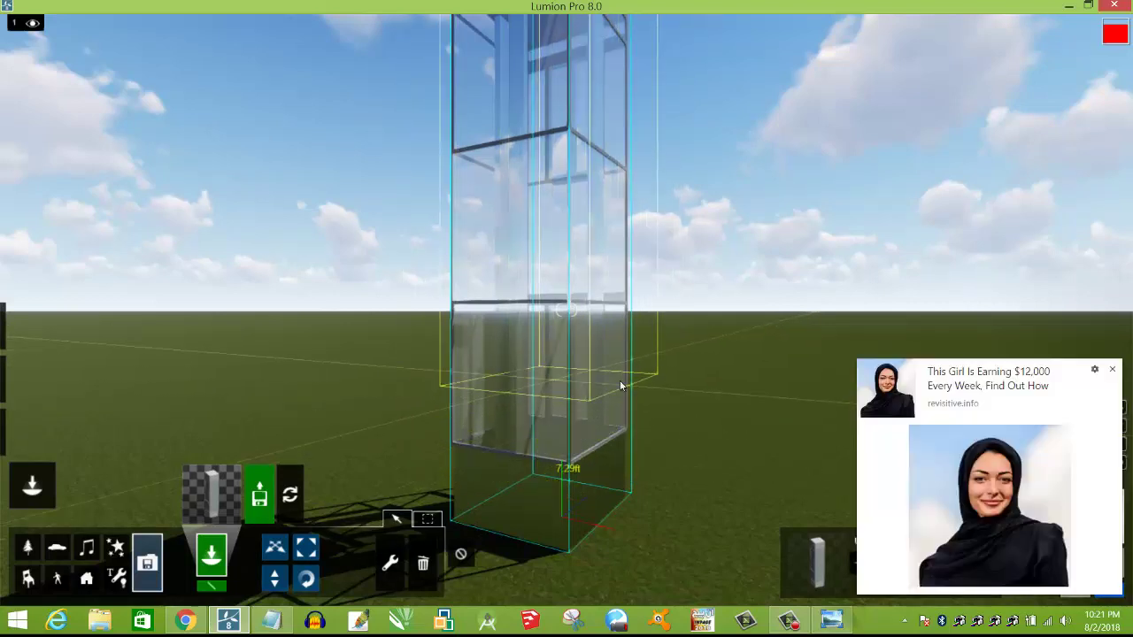
click(1112, 369)
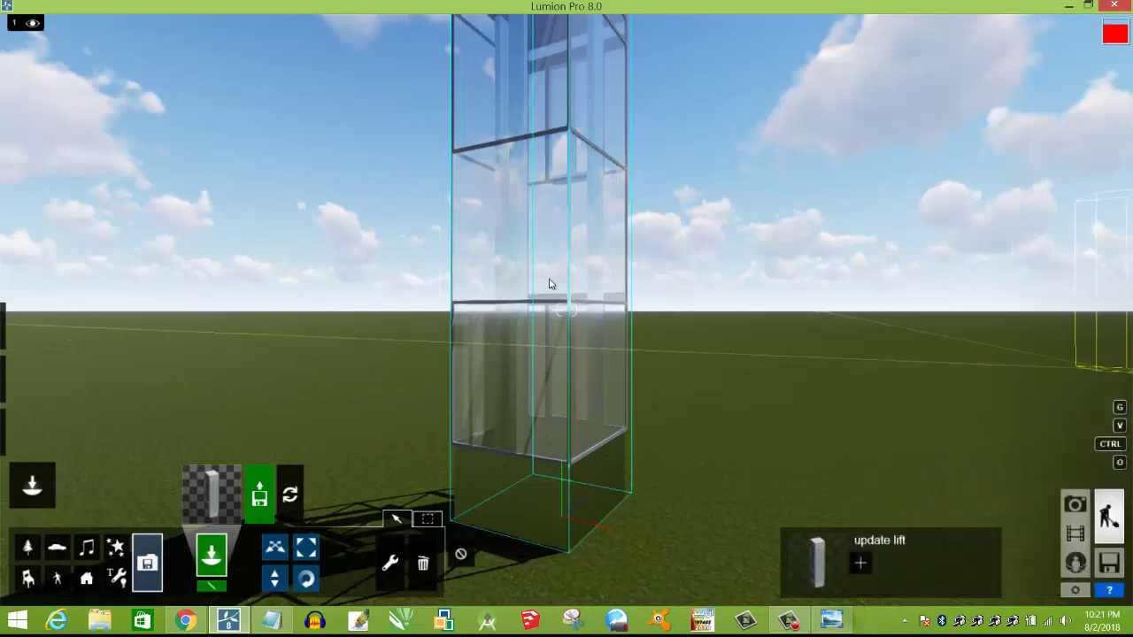
drag(534, 133, 537, 316)
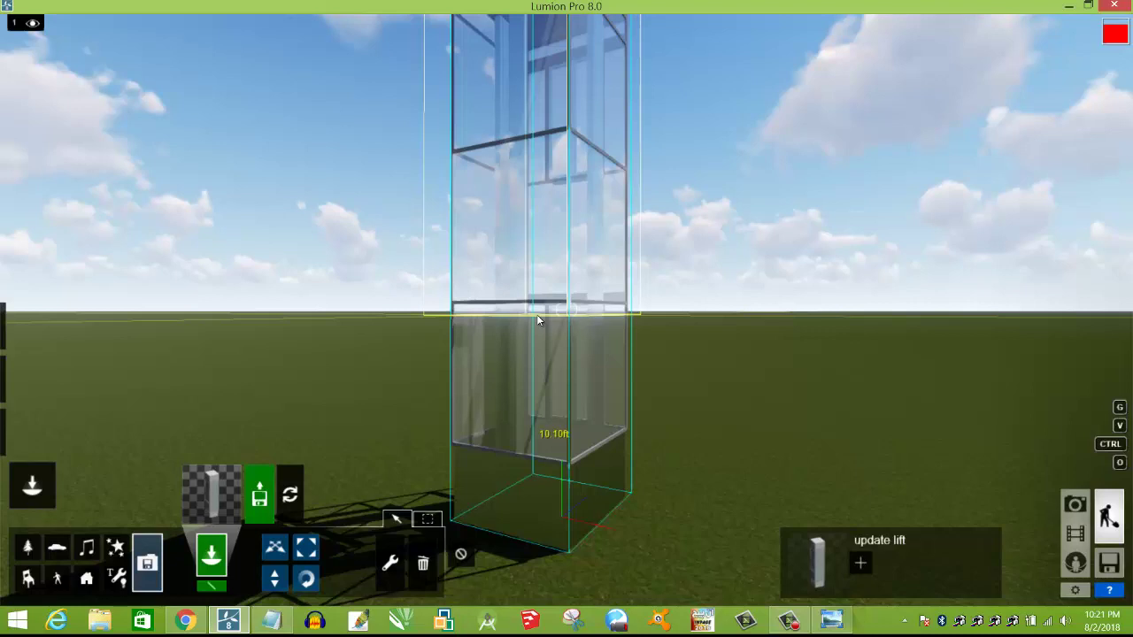
drag(554, 431, 544, 249)
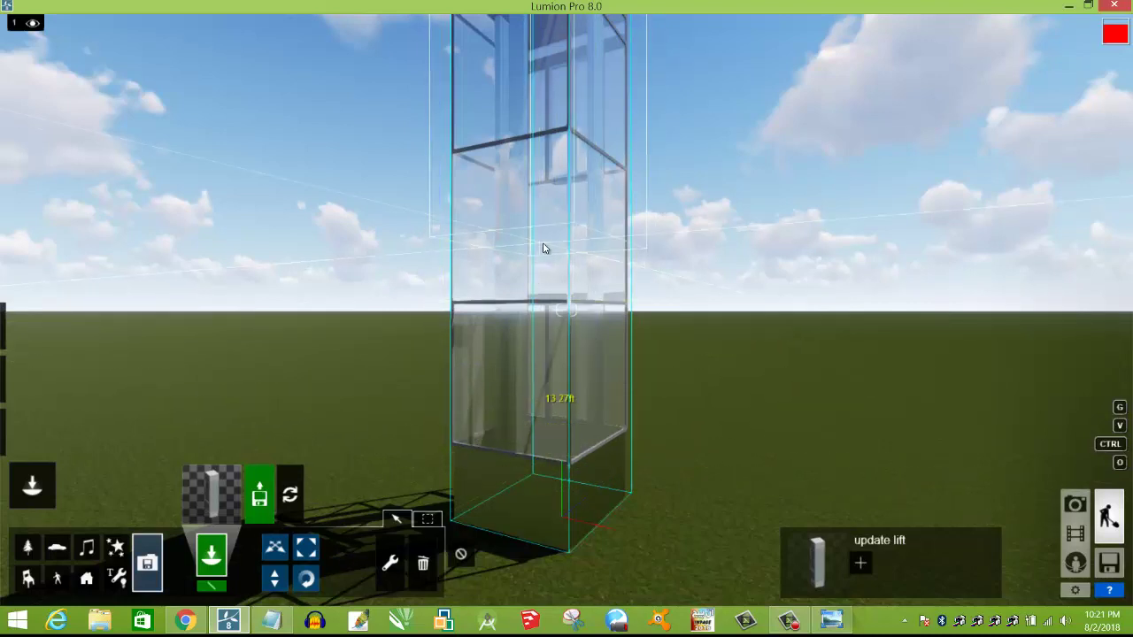
key(q)
key(s)
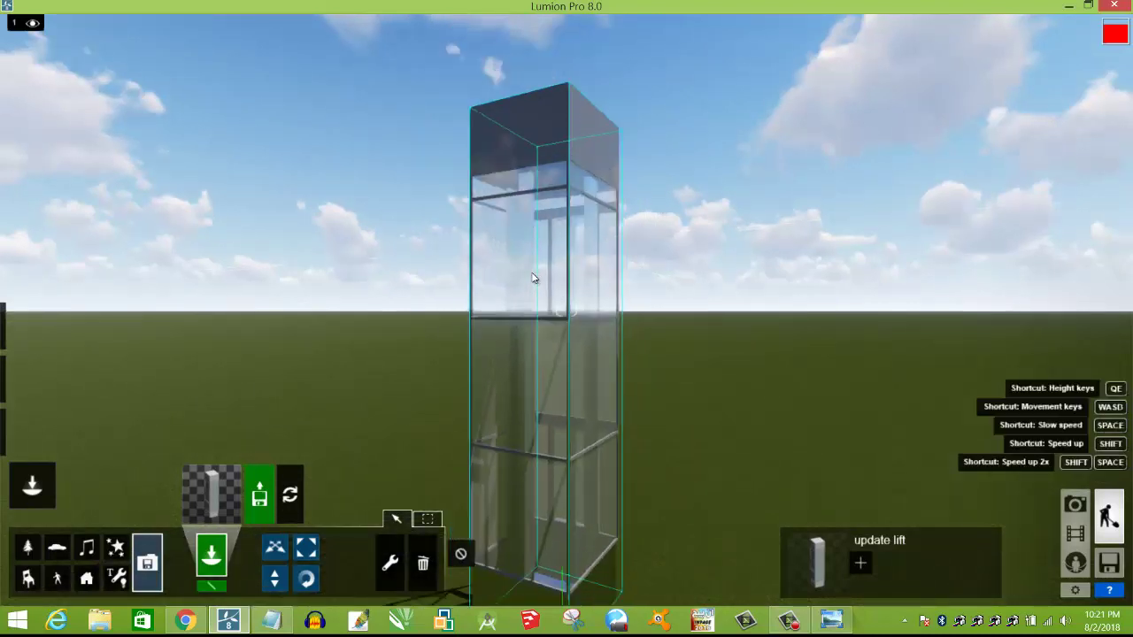
key(s)
drag(567, 485, 544, 346)
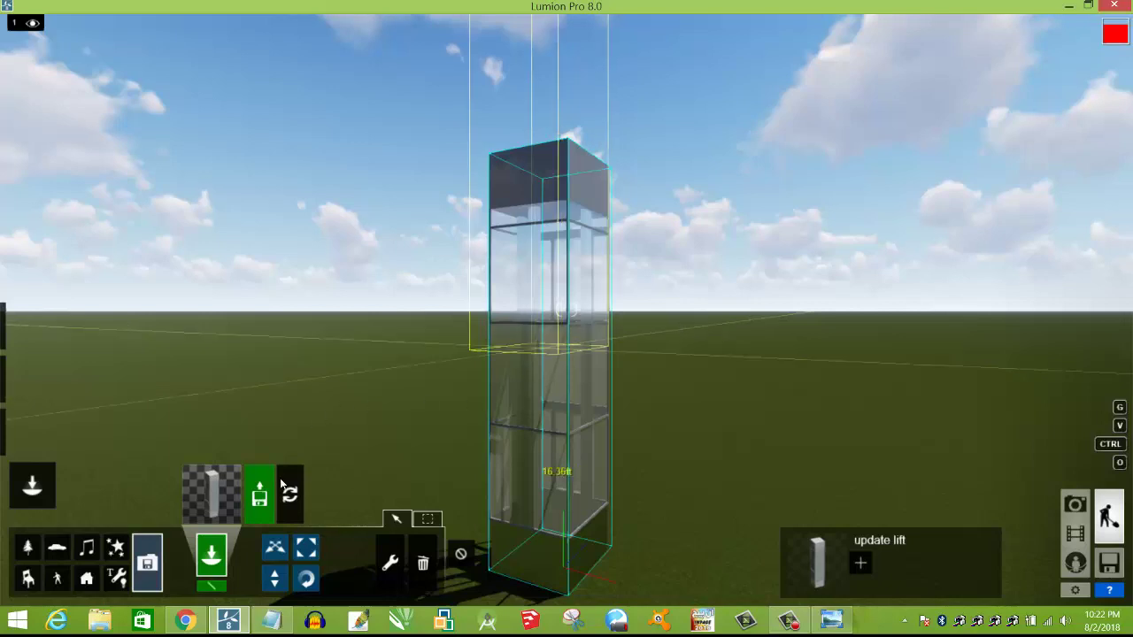
Place the imported "update lift 1" cab model inside the lower part of the glass shaft
click(217, 499)
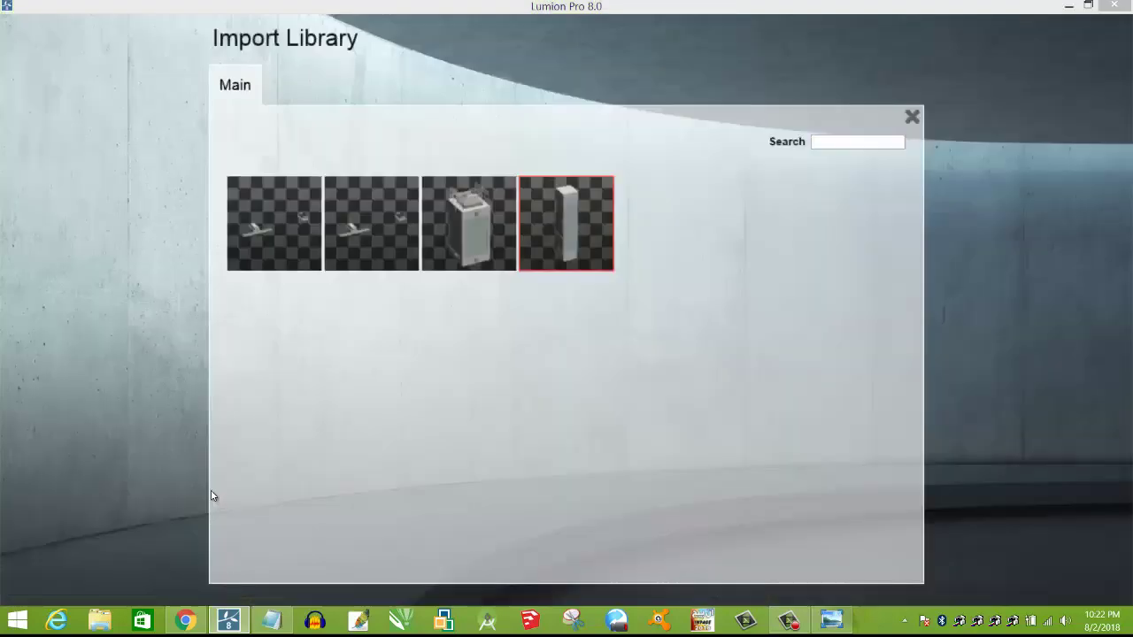
click(473, 233)
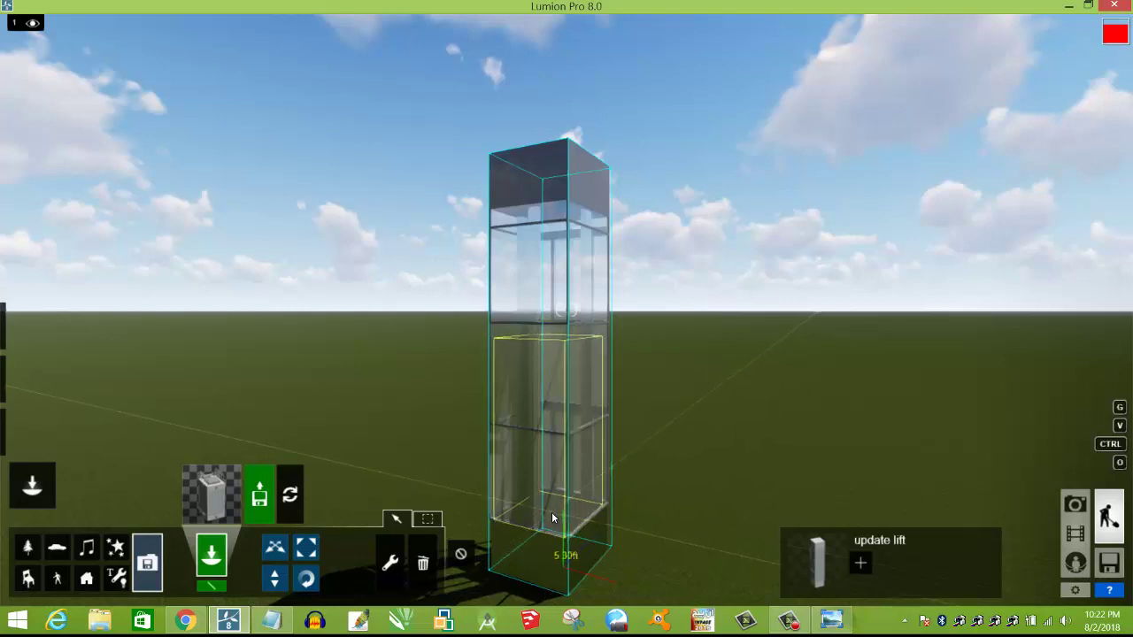
click(551, 511)
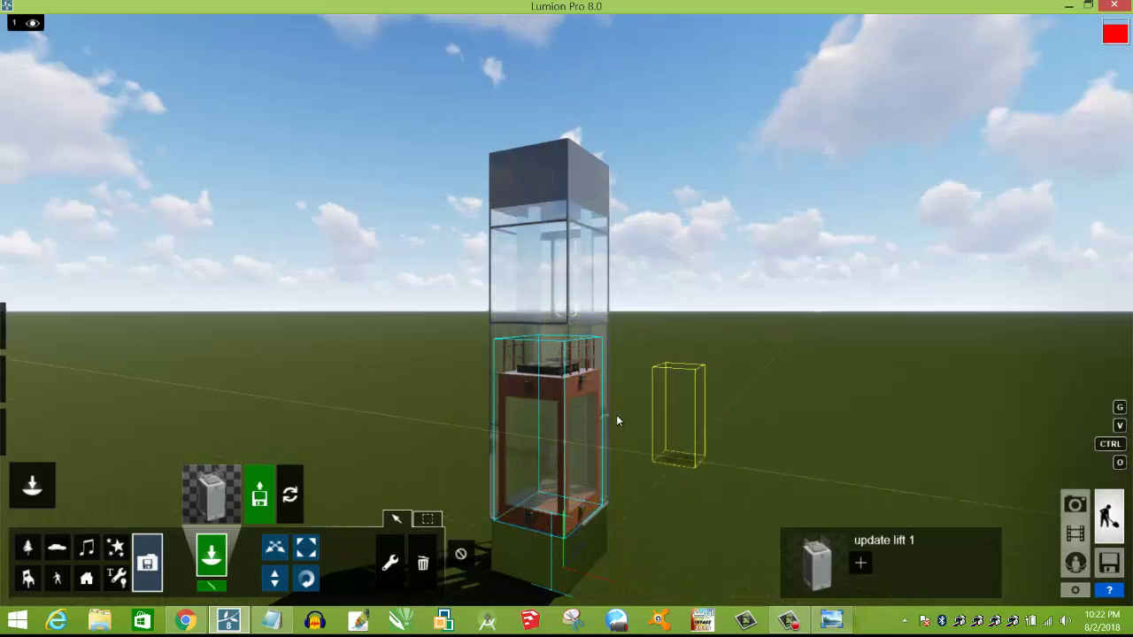
Place the cream multi-storey apartment block from the Outdoor library's buildings behind the lift shaft
click(86, 578)
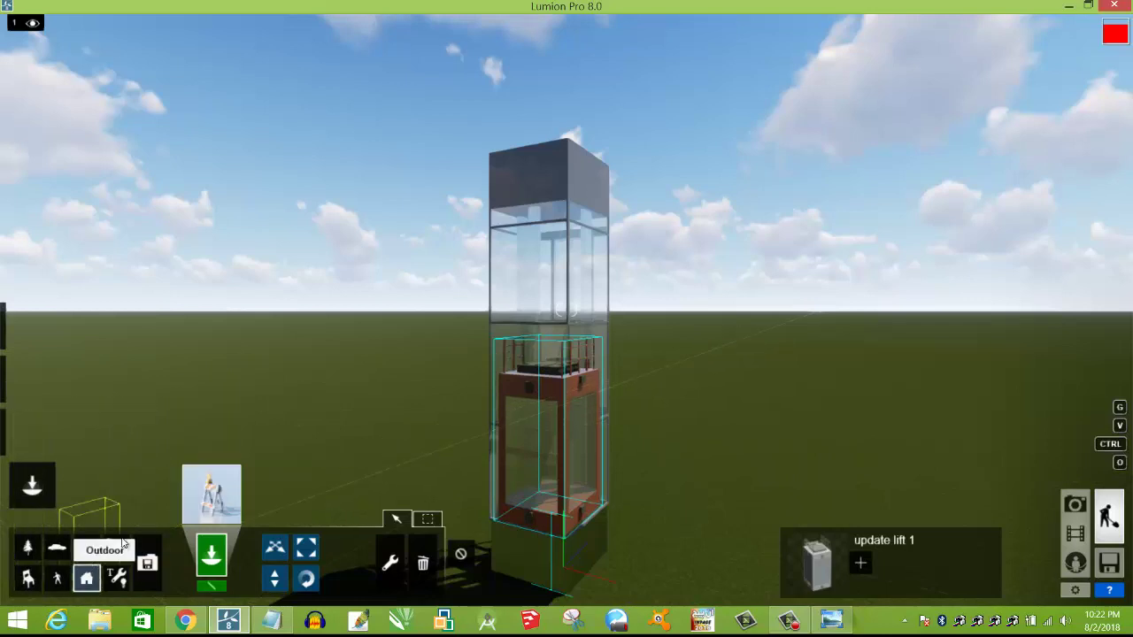
click(211, 496)
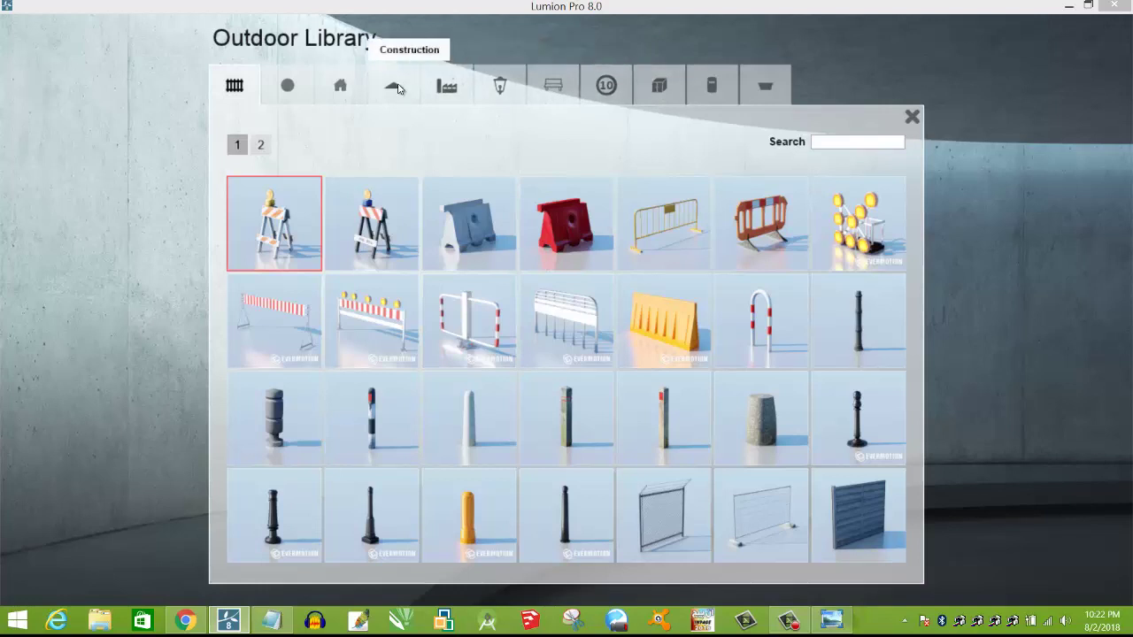
click(355, 87)
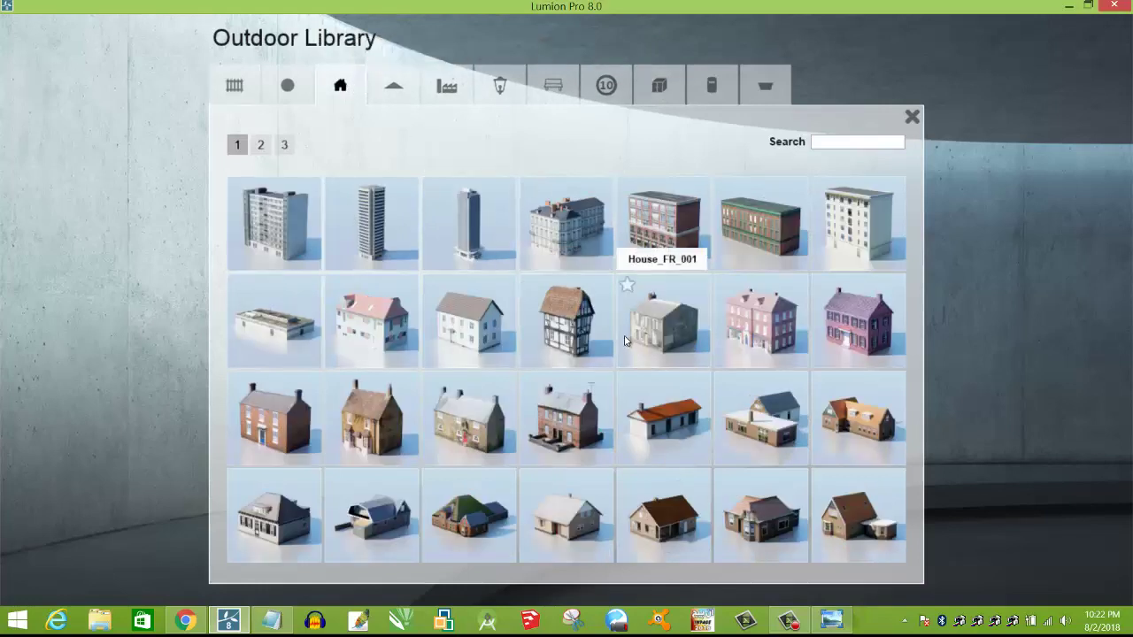
click(847, 244)
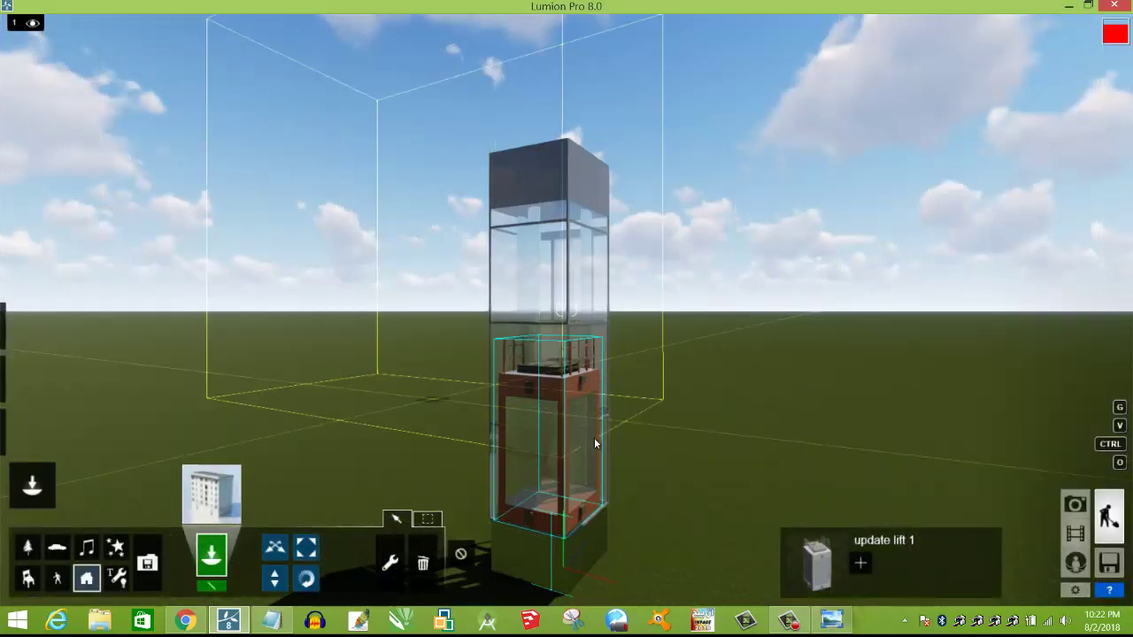
click(654, 428)
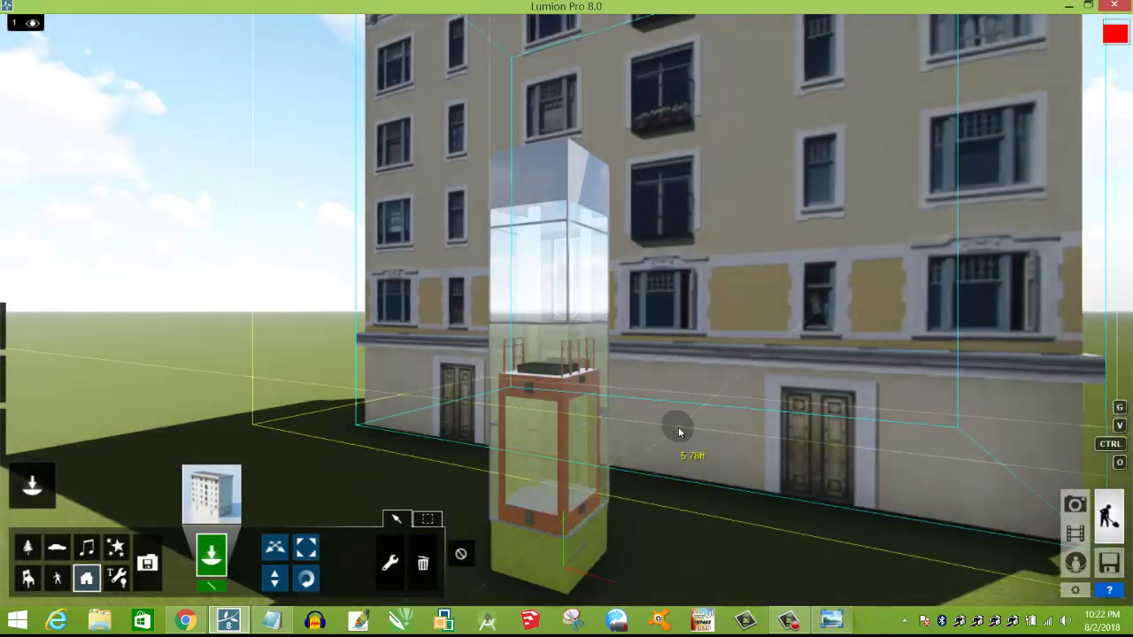
Move the apartment building forward so its facade sits closer to the lift shaft
key(s)
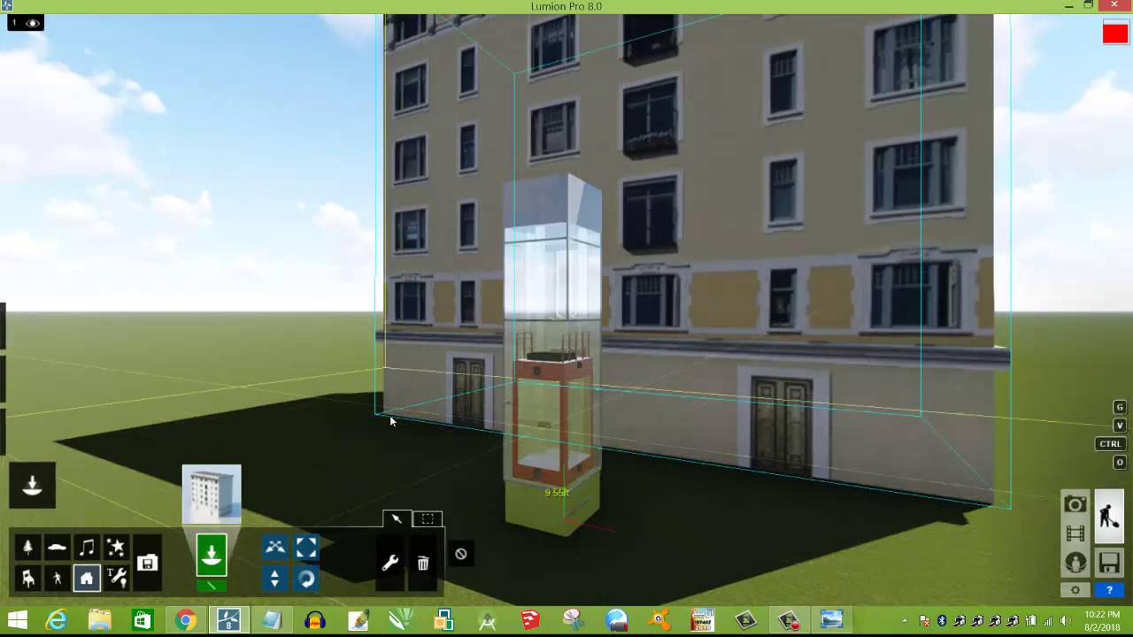
click(276, 550)
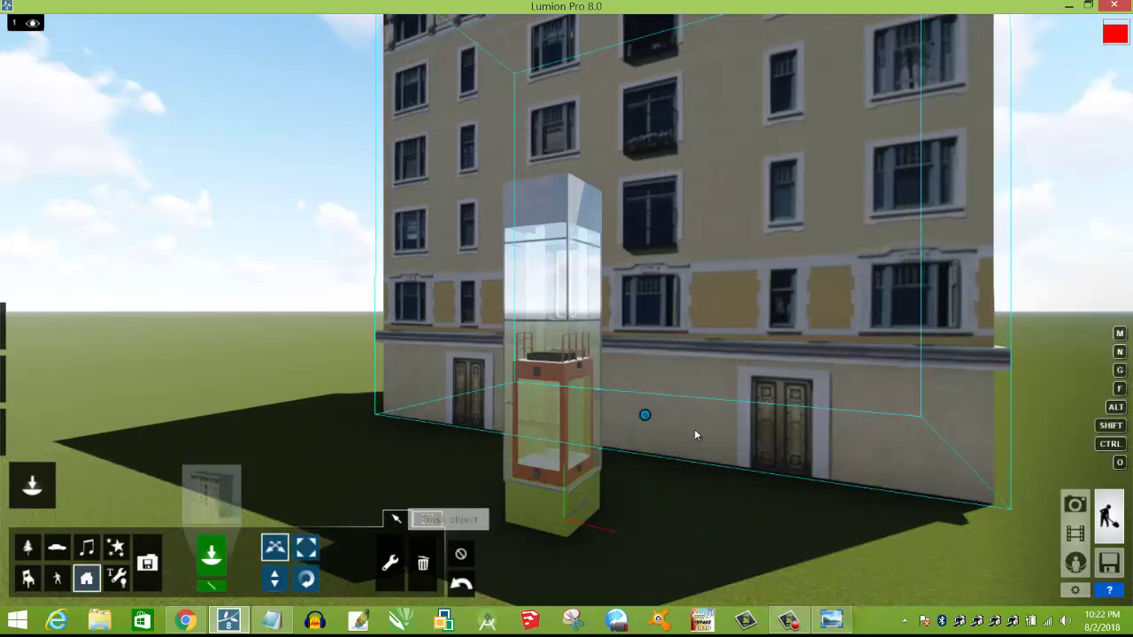
click(644, 415)
drag(634, 436, 641, 450)
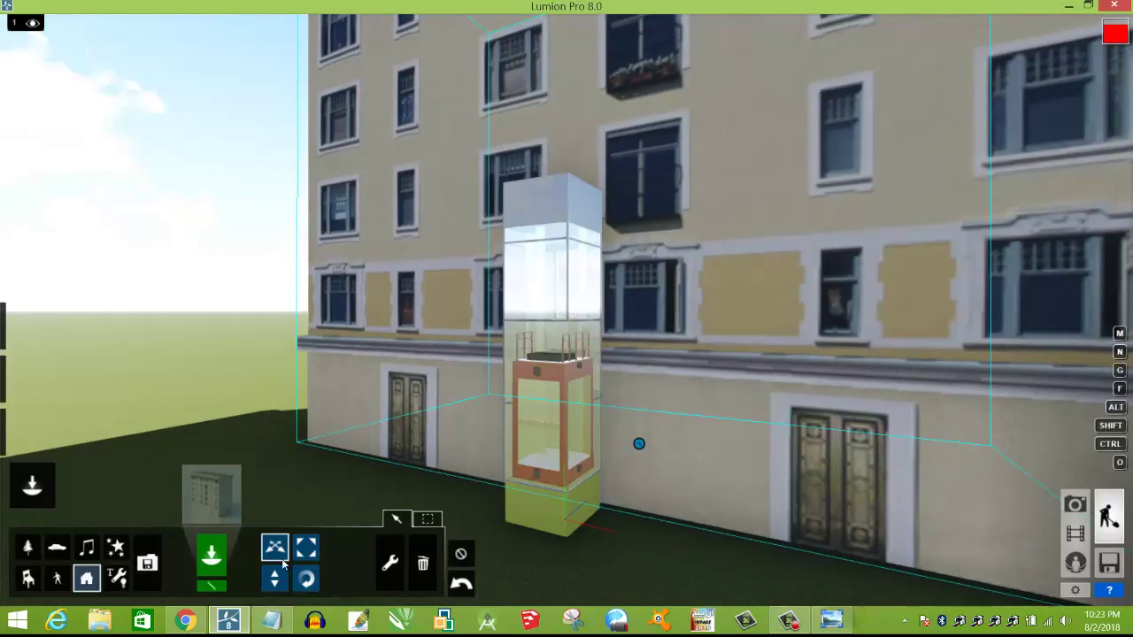
Enlarge the imported glass lift shaft and scale up the cab inside it to match
mouse_move(34, 487)
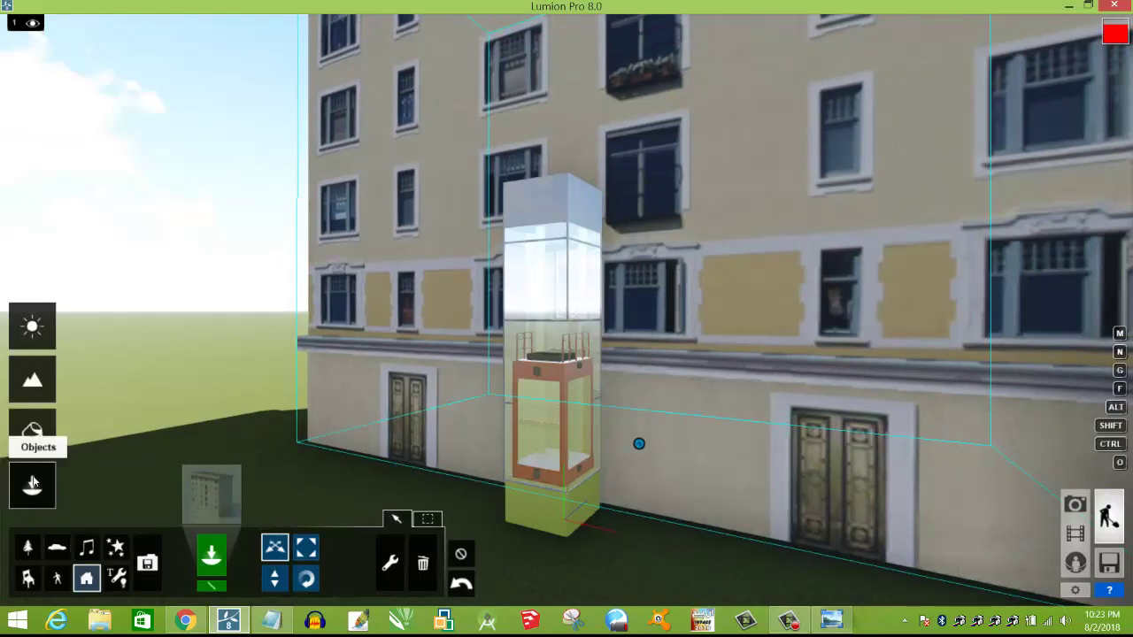
click(28, 548)
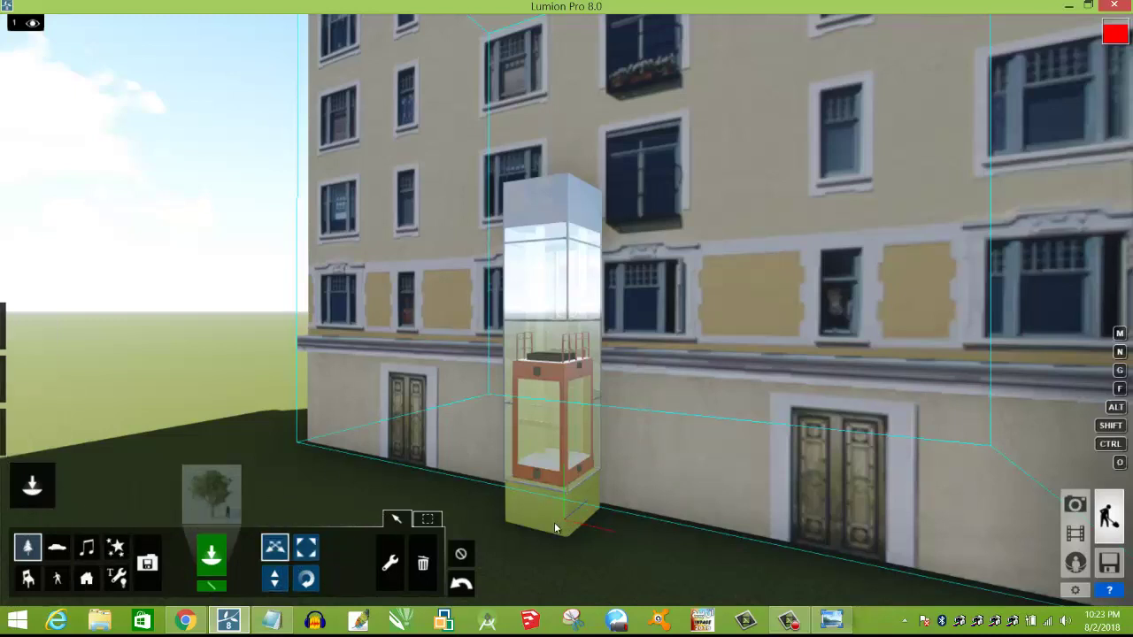
click(308, 551)
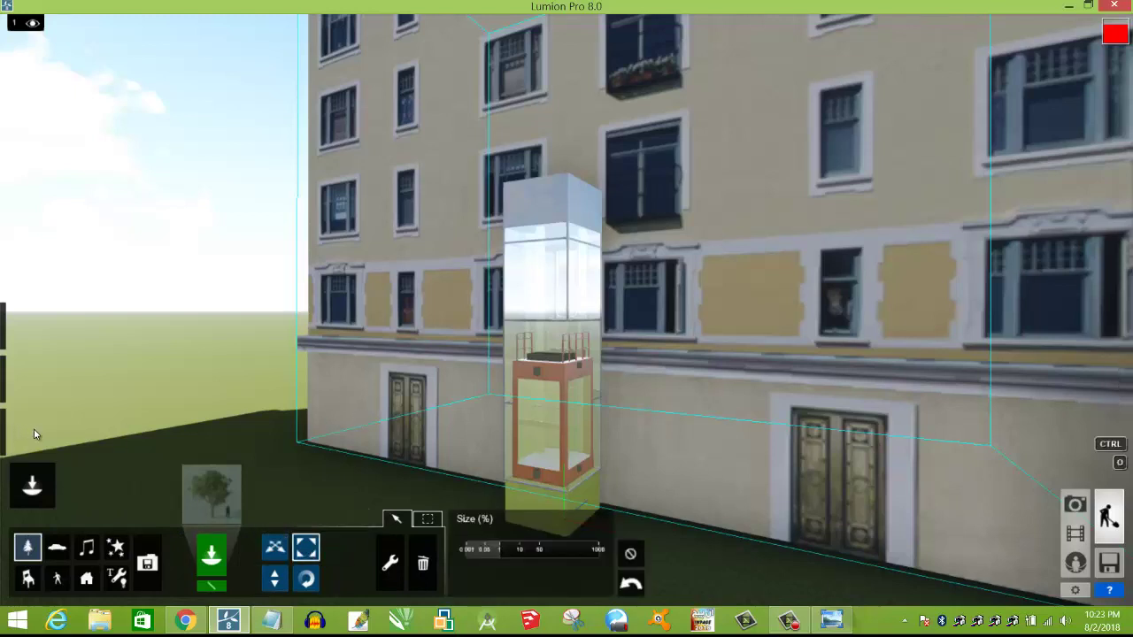
mouse_move(34, 434)
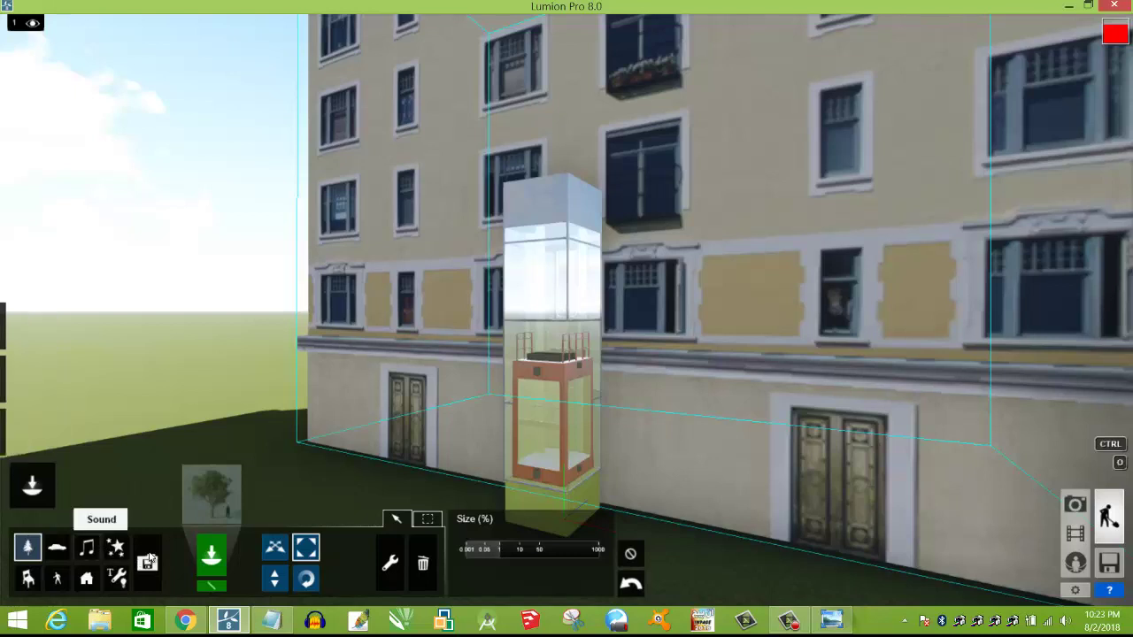
click(147, 563)
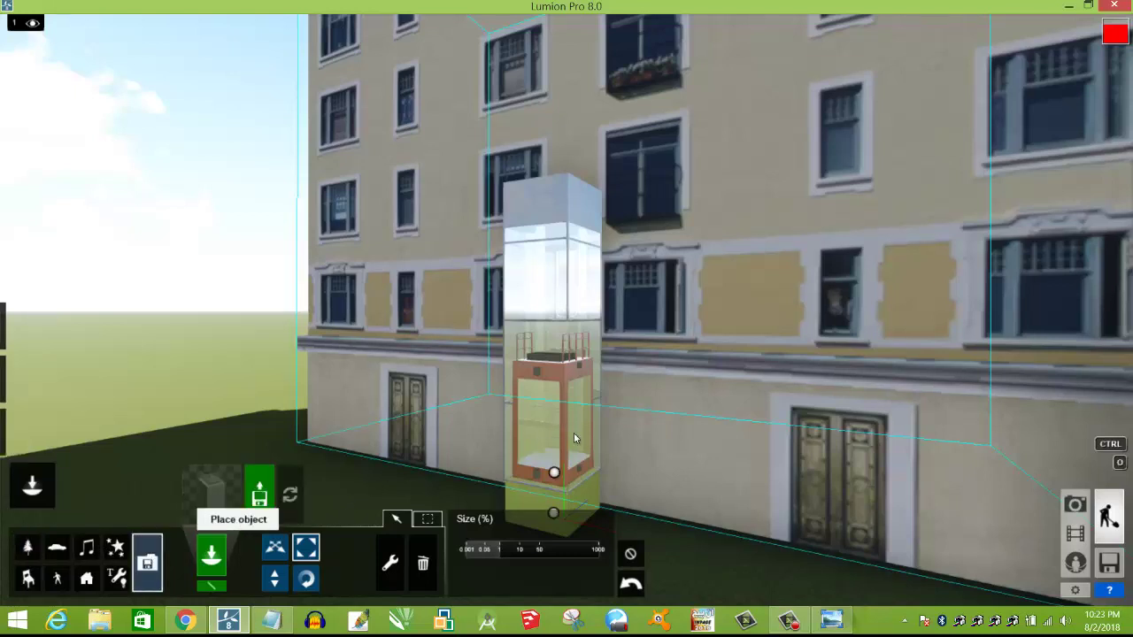
click(554, 515)
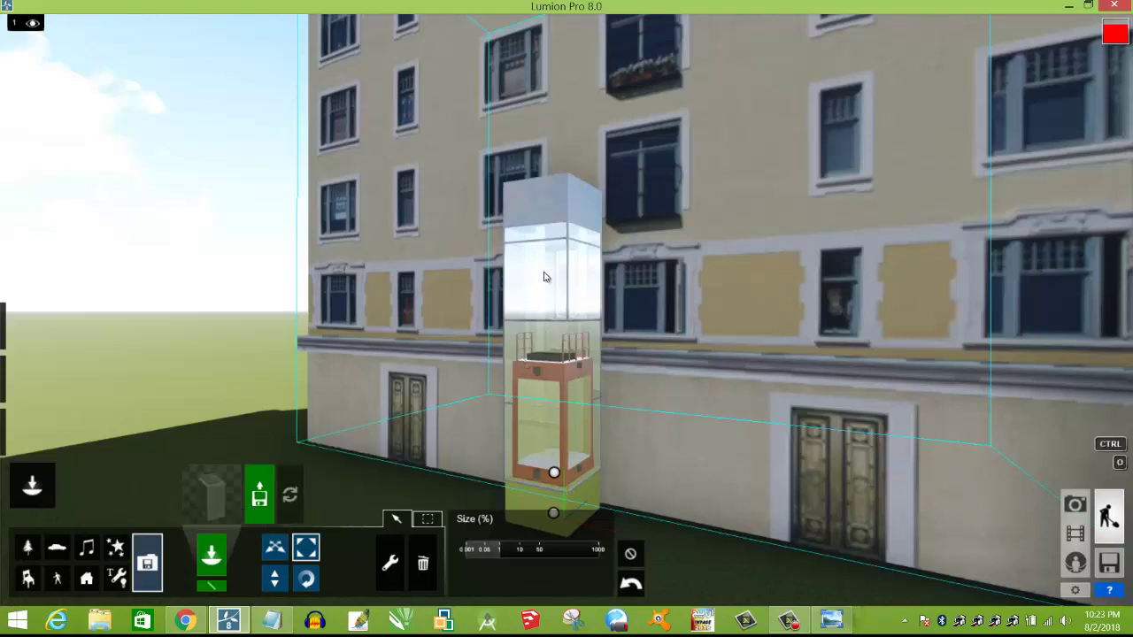
click(551, 503)
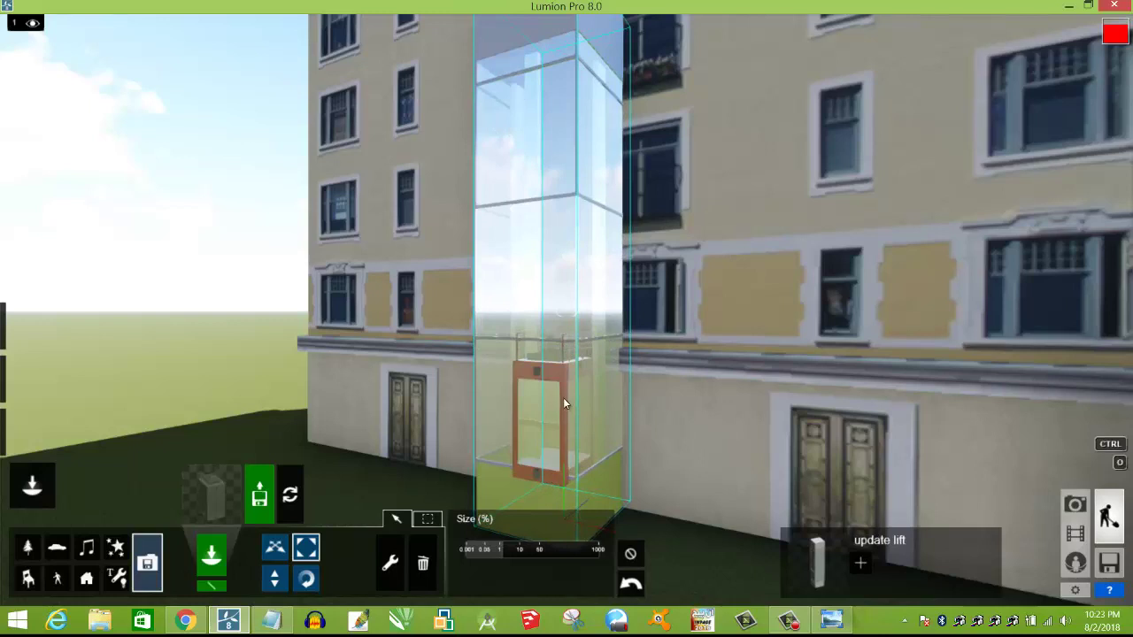
click(551, 449)
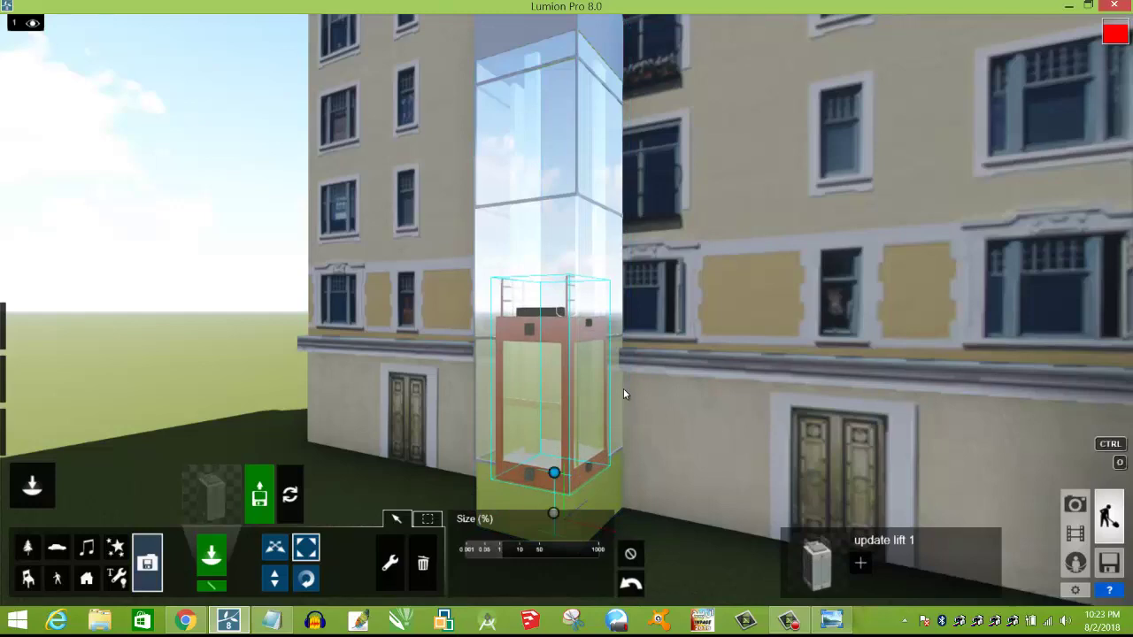
key(s)
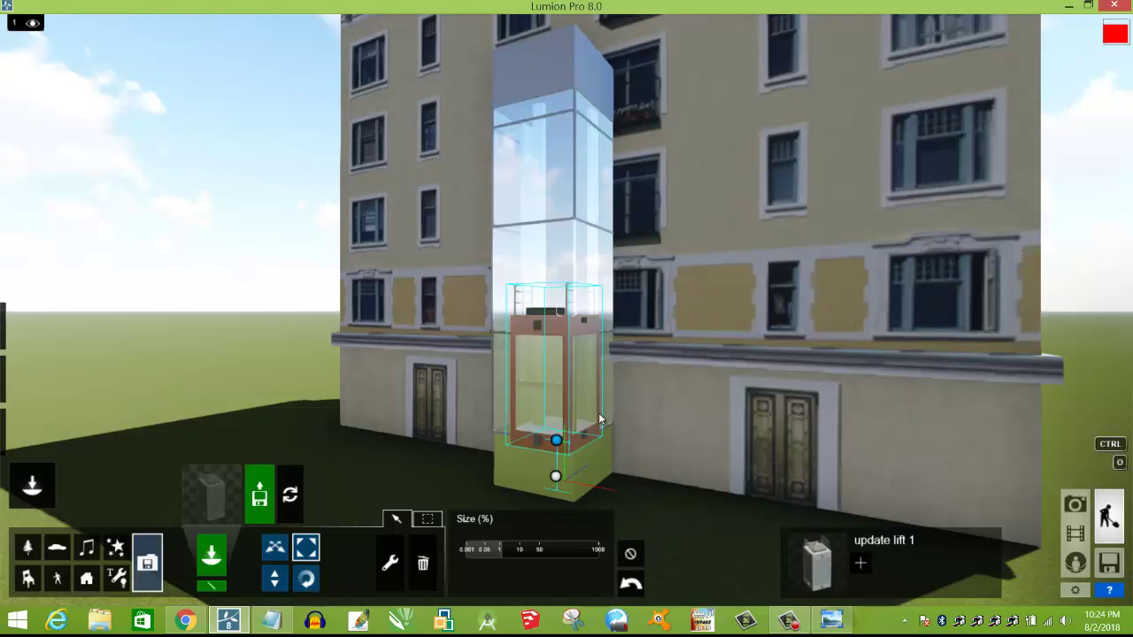
key(s)
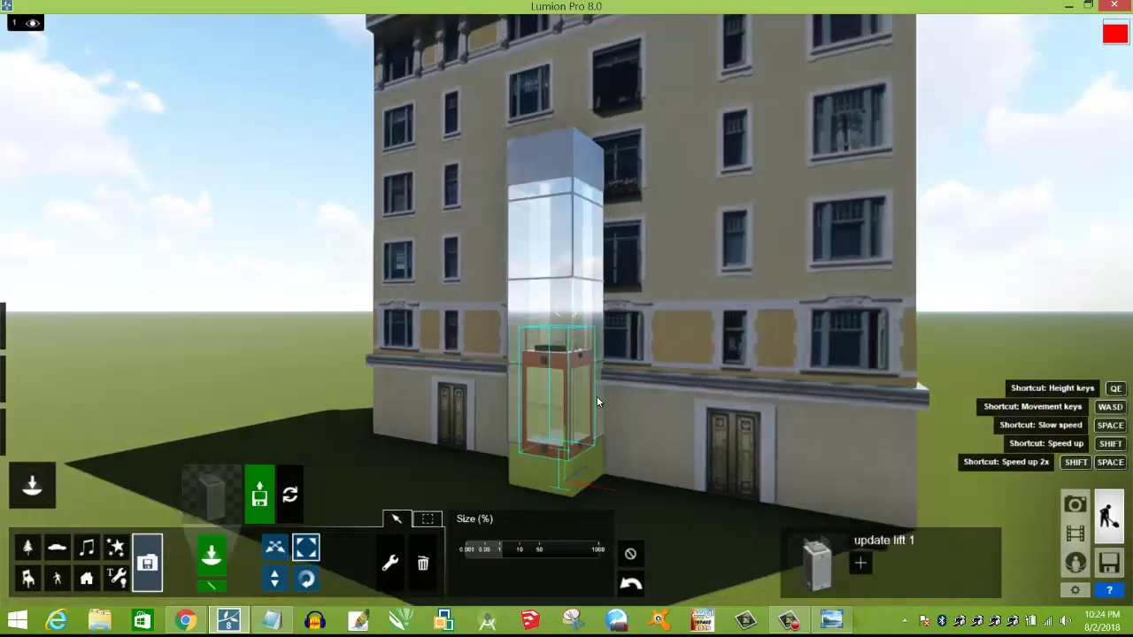
key(w)
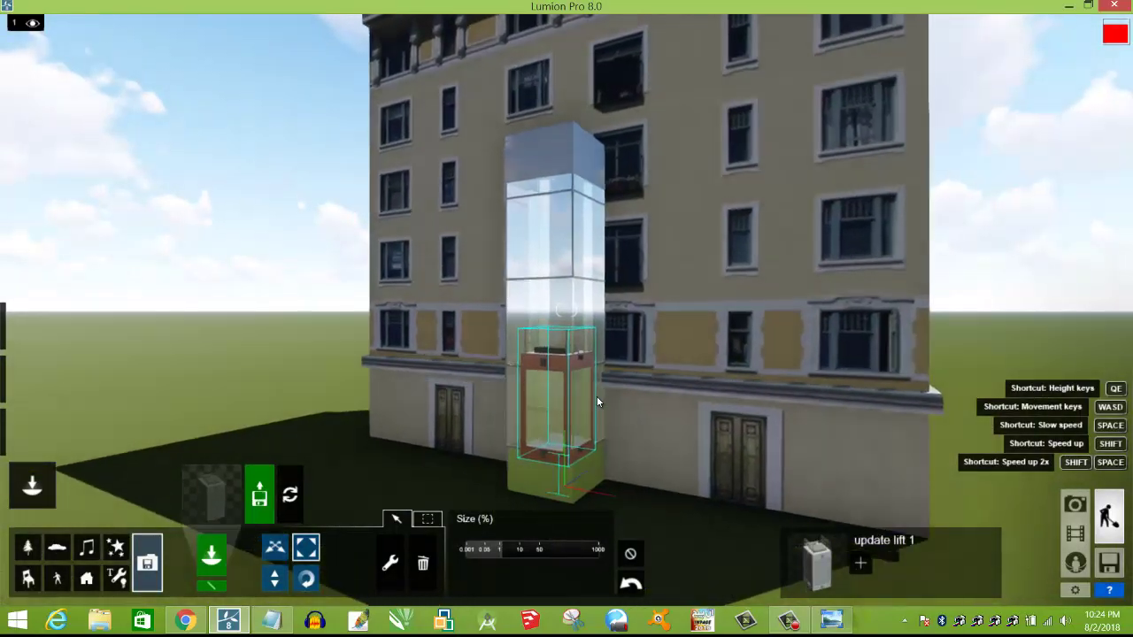
key(ctrl)
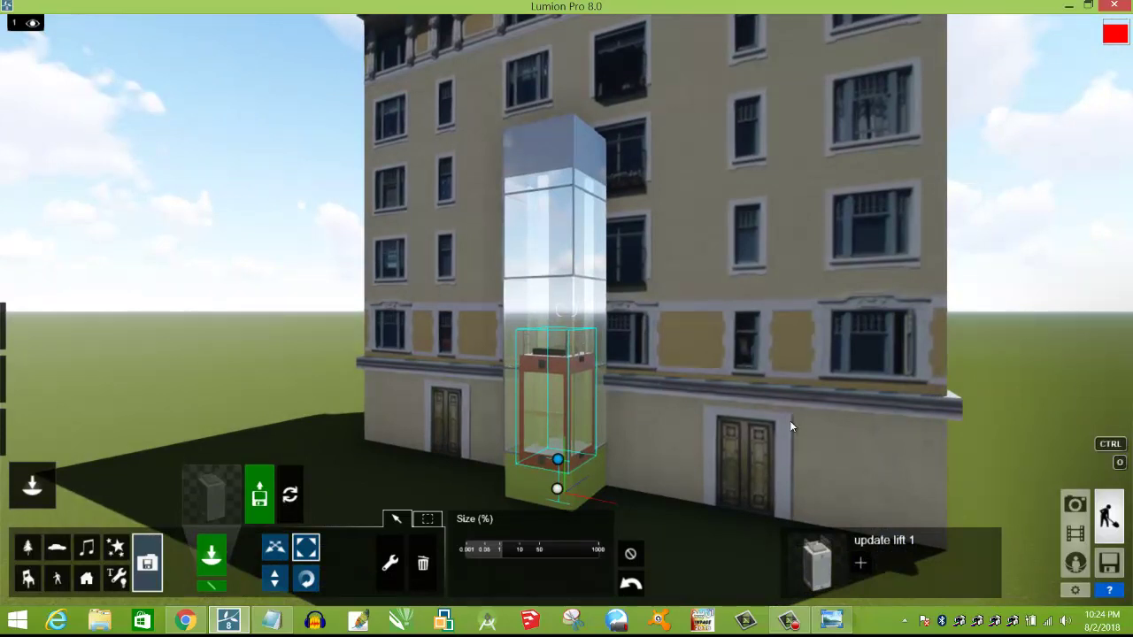
click(1077, 534)
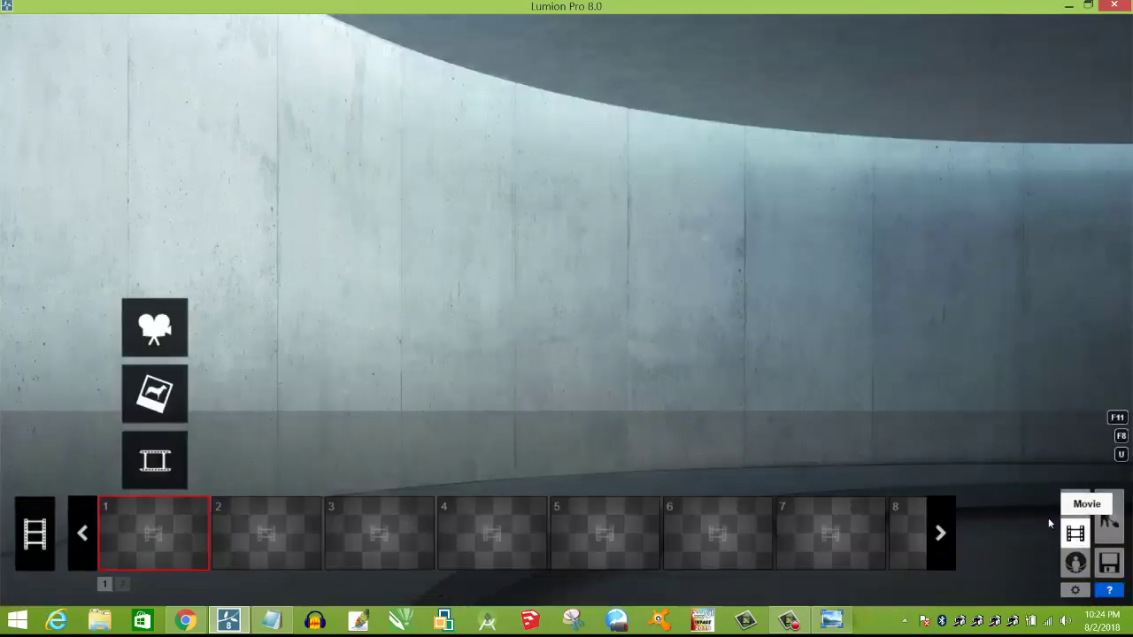
click(156, 326)
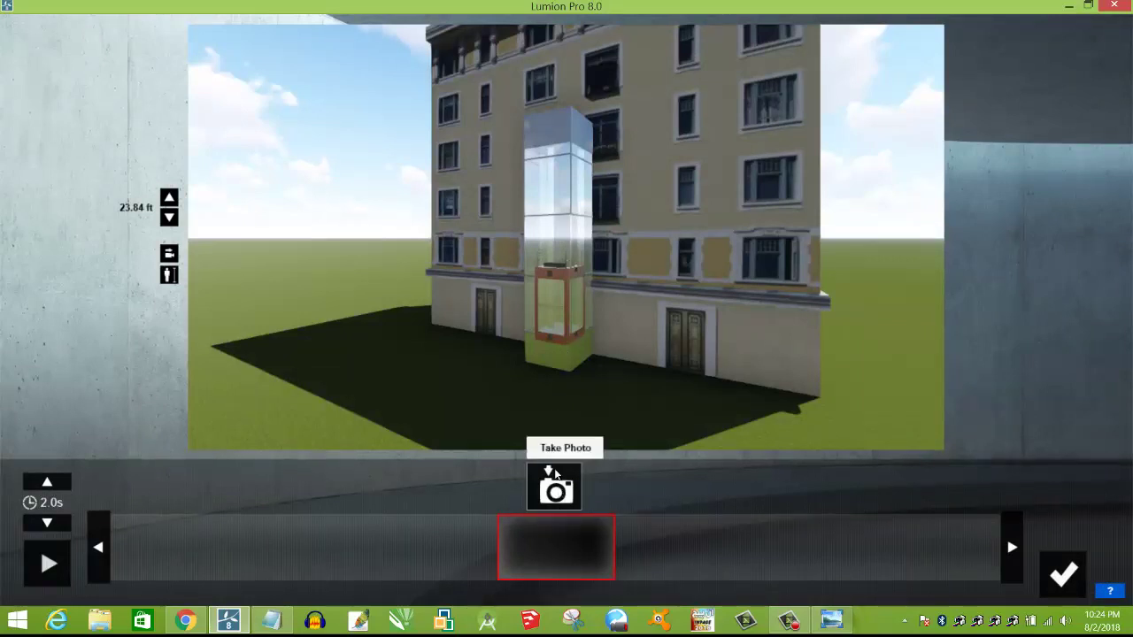
click(556, 478)
key(w)
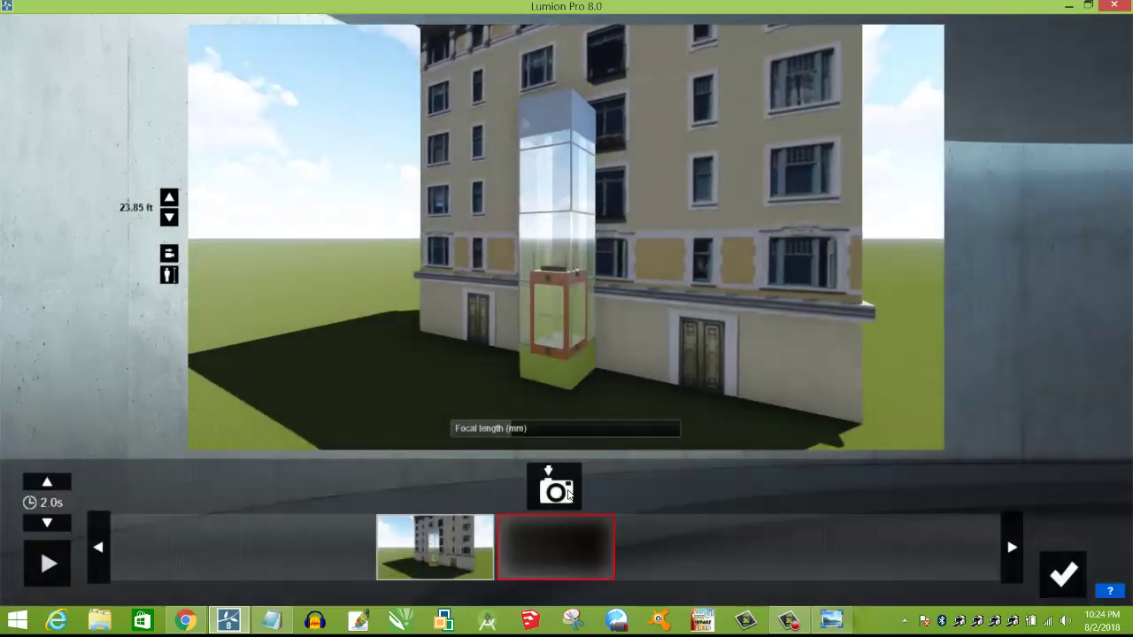
click(568, 494)
key(a)
right_drag(532, 349, 531, 347)
right_drag(534, 348, 528, 346)
key(a)
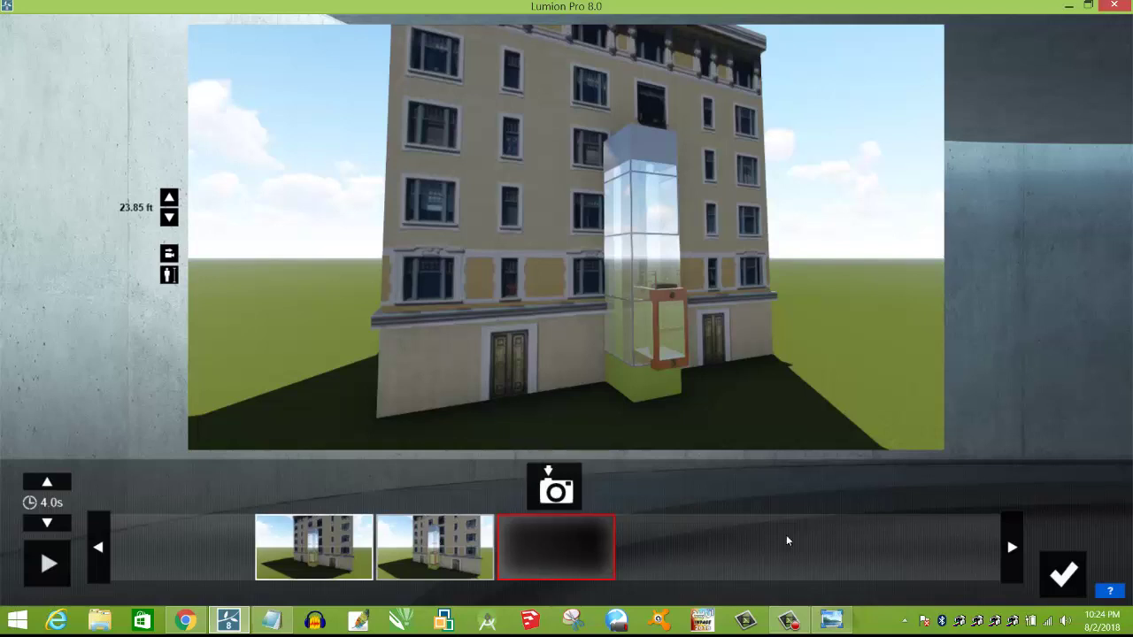
click(1062, 578)
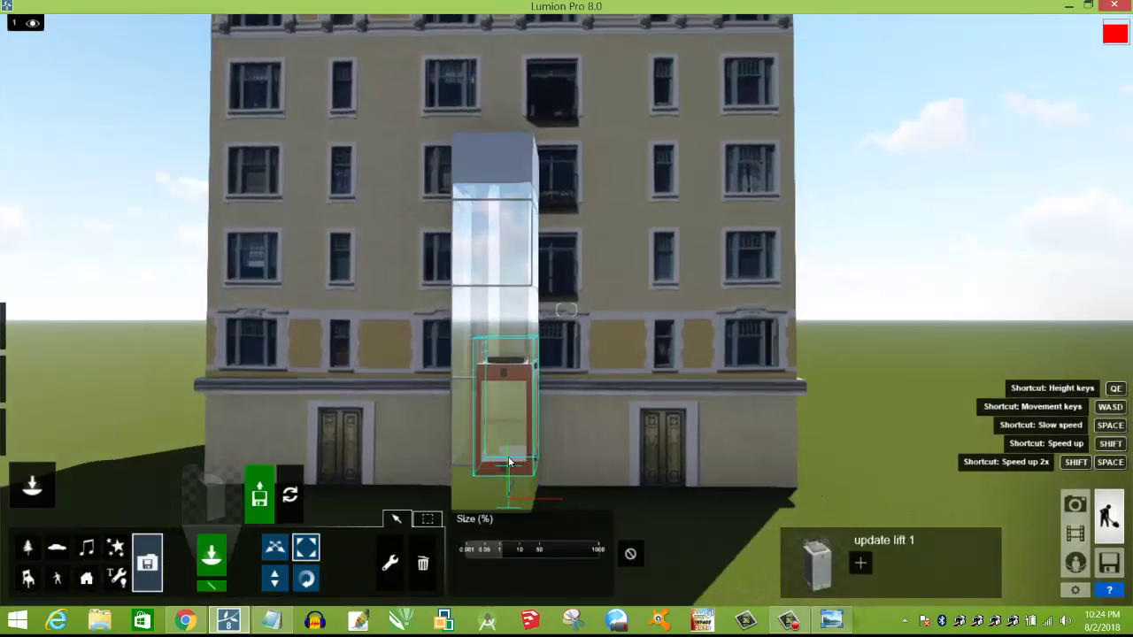
Move the glass lift shaft horizontally so that it encloses the protruding cab
right_drag(509, 461, 496, 419)
key(a)
key(a)
key(a)
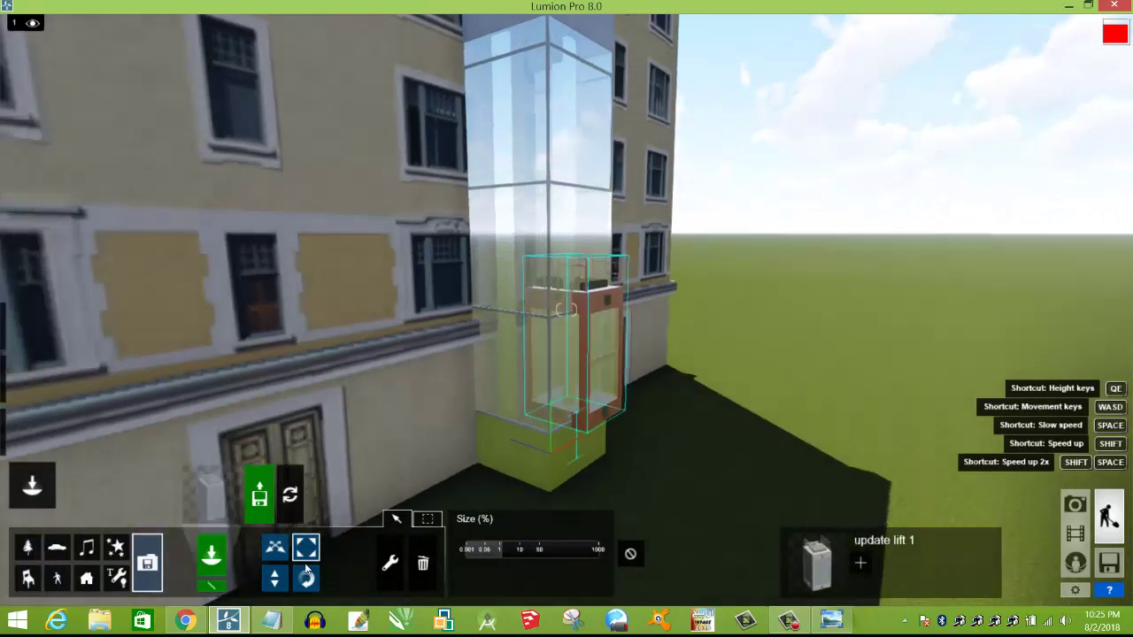
click(275, 549)
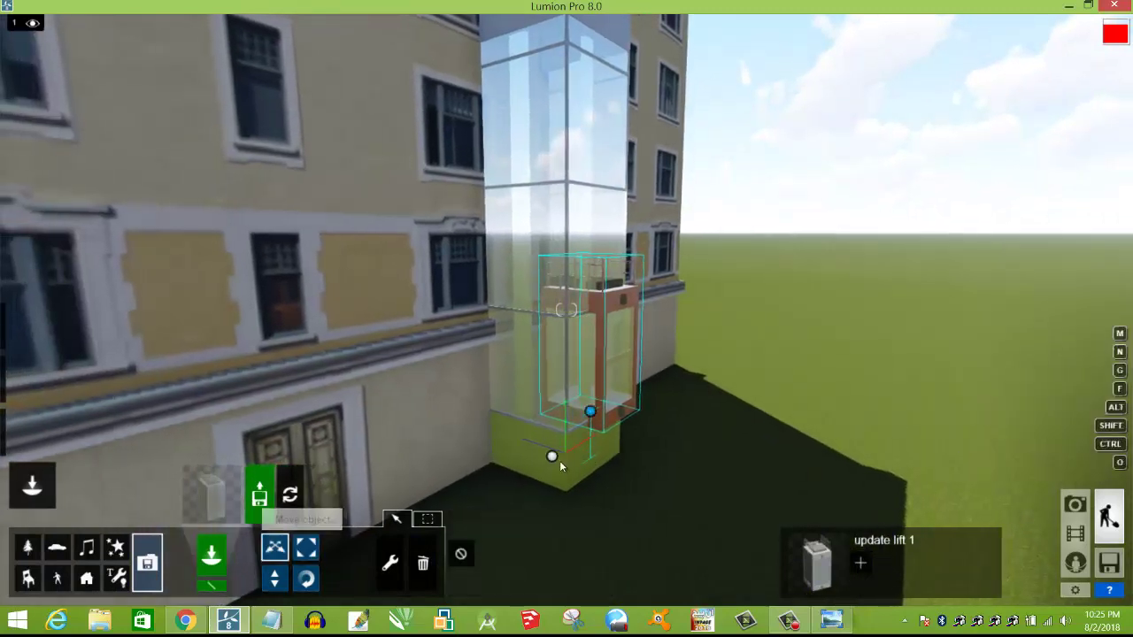
click(551, 456)
drag(569, 457, 584, 458)
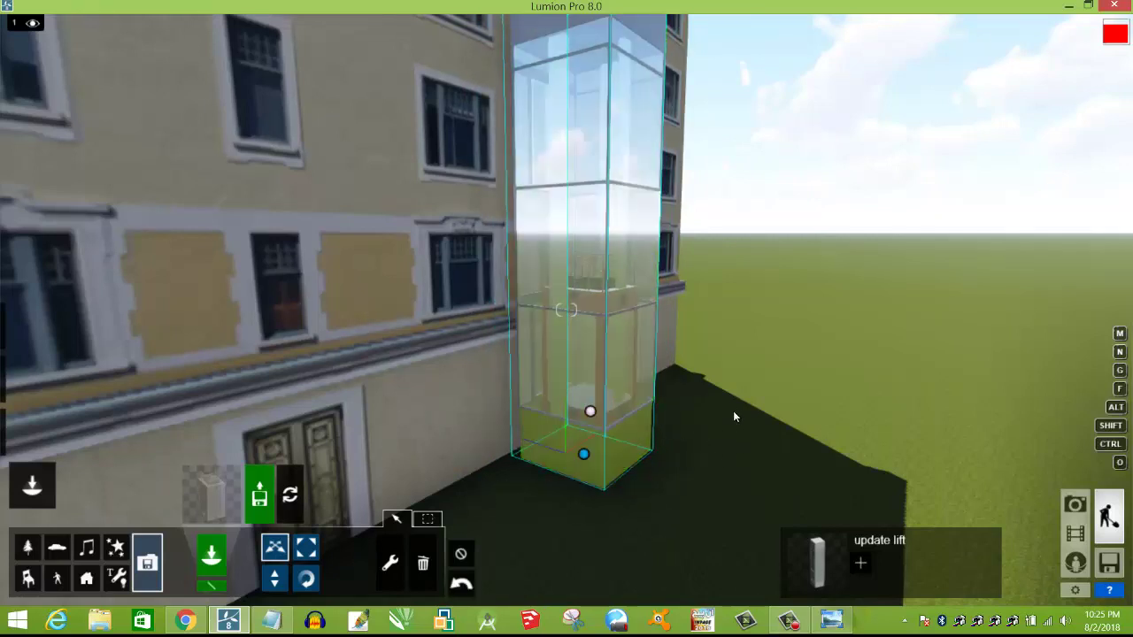
Shift the "update lift 1" cab horizontally to align it inside the glass shaft
key(d)
right_drag(734, 392, 740, 407)
key(d)
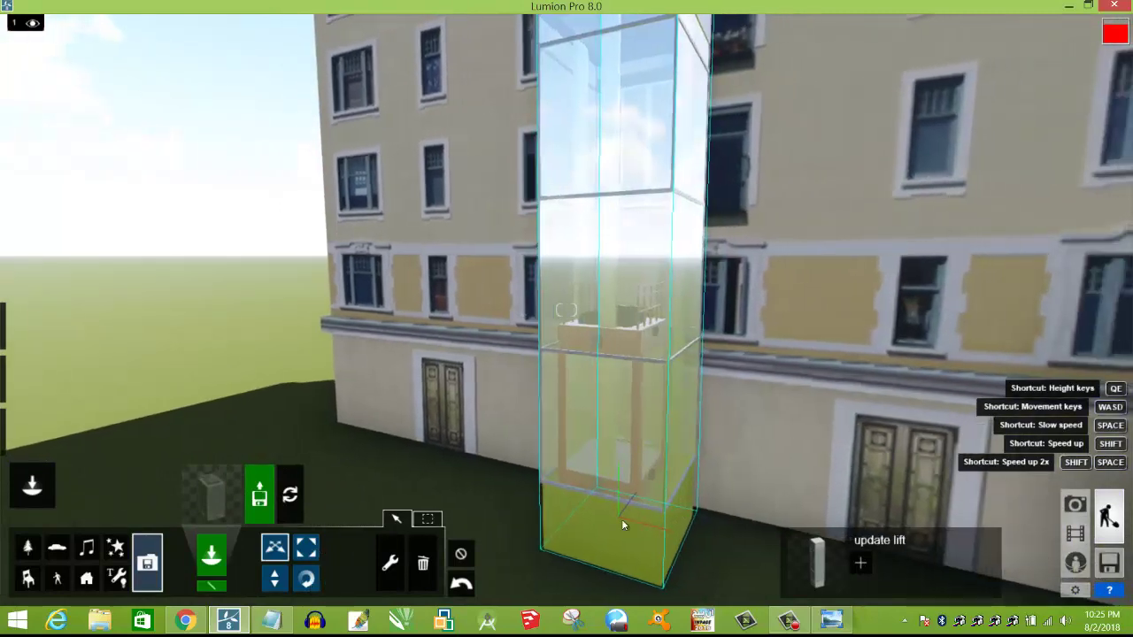
right_drag(602, 490, 597, 493)
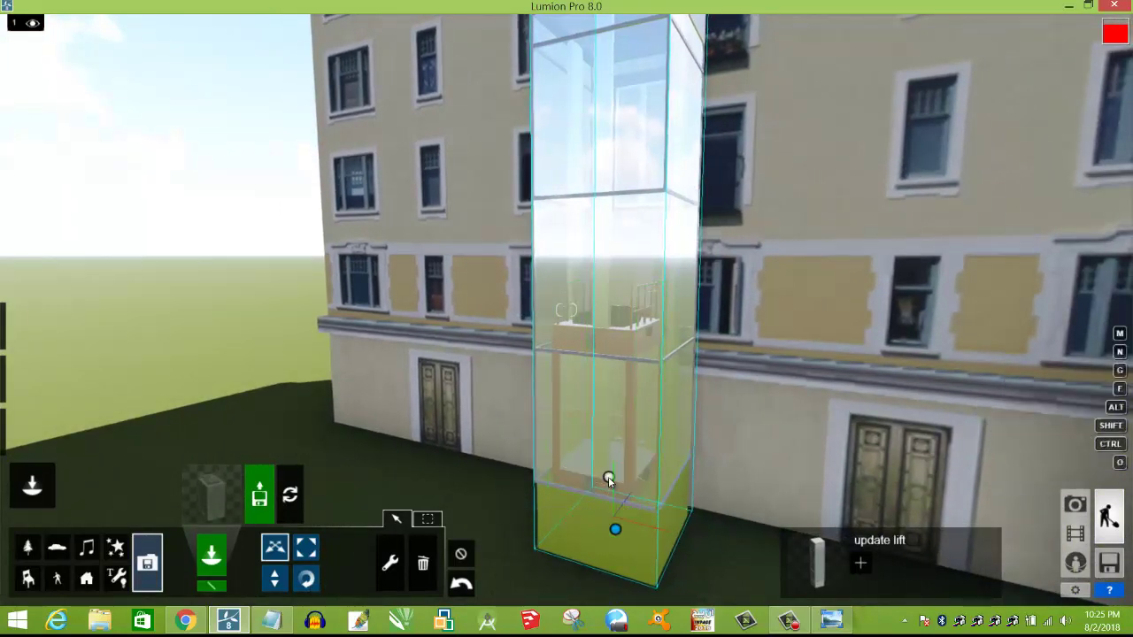
click(609, 477)
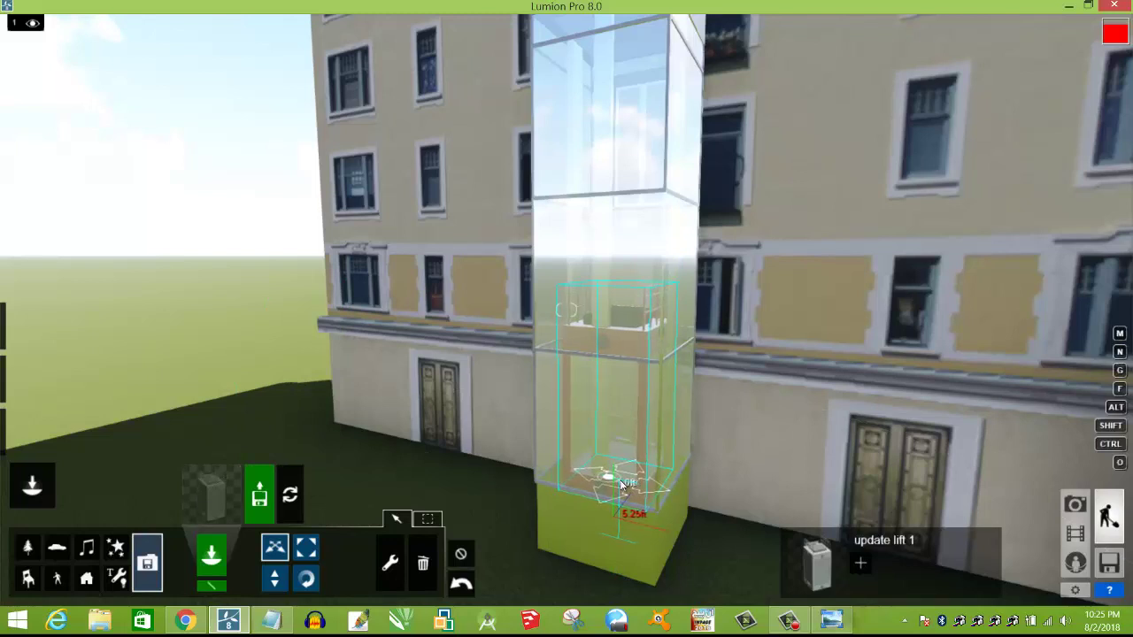
key(shift)
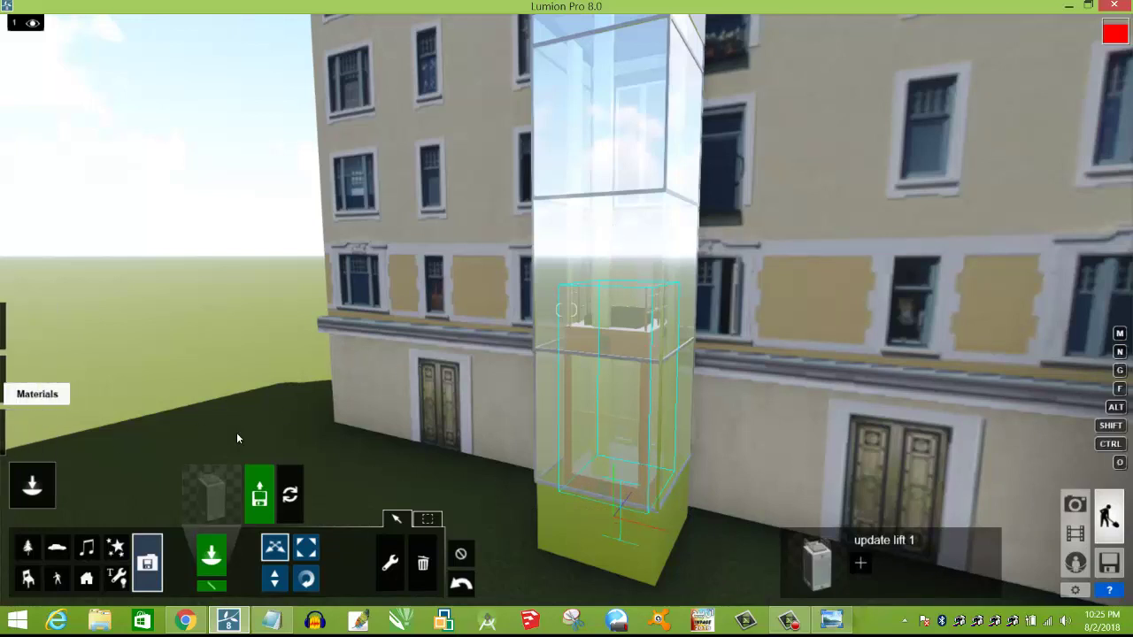
Make the shaft's glass material fully transparent and lower its reflectivity to roughly a quarter of the range
click(27, 435)
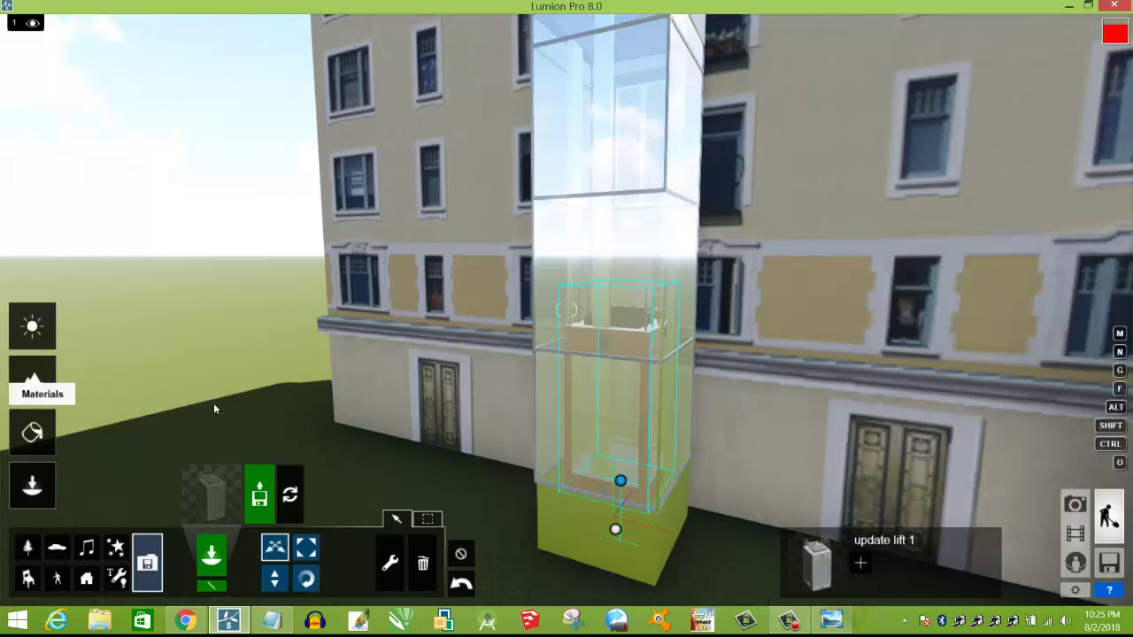
click(620, 307)
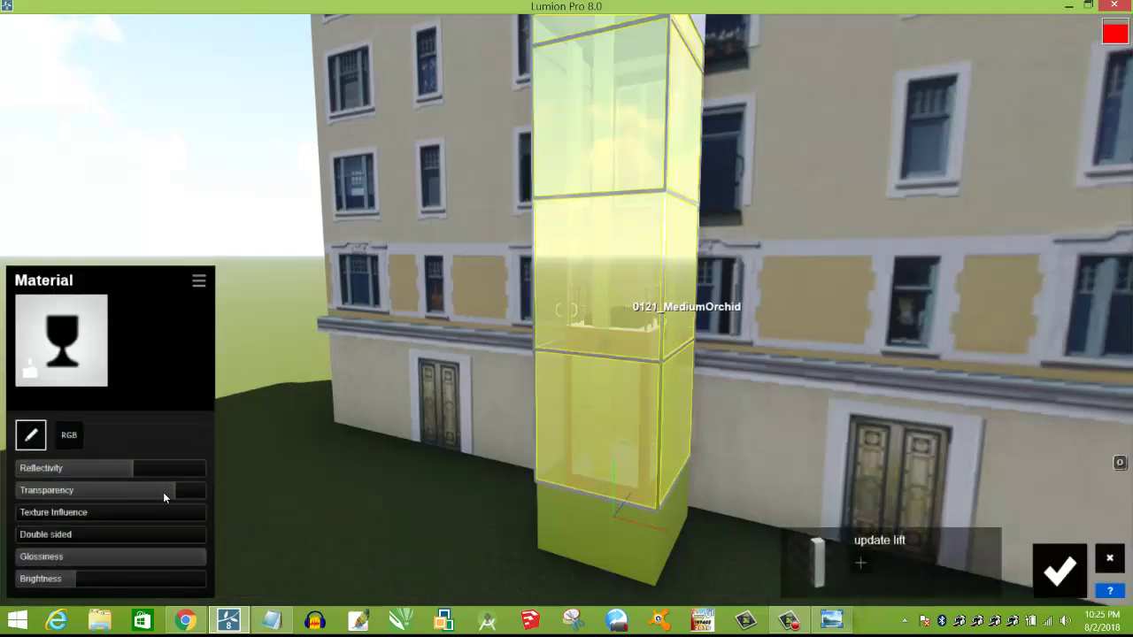
mouse_move(175, 490)
drag(186, 491, 204, 493)
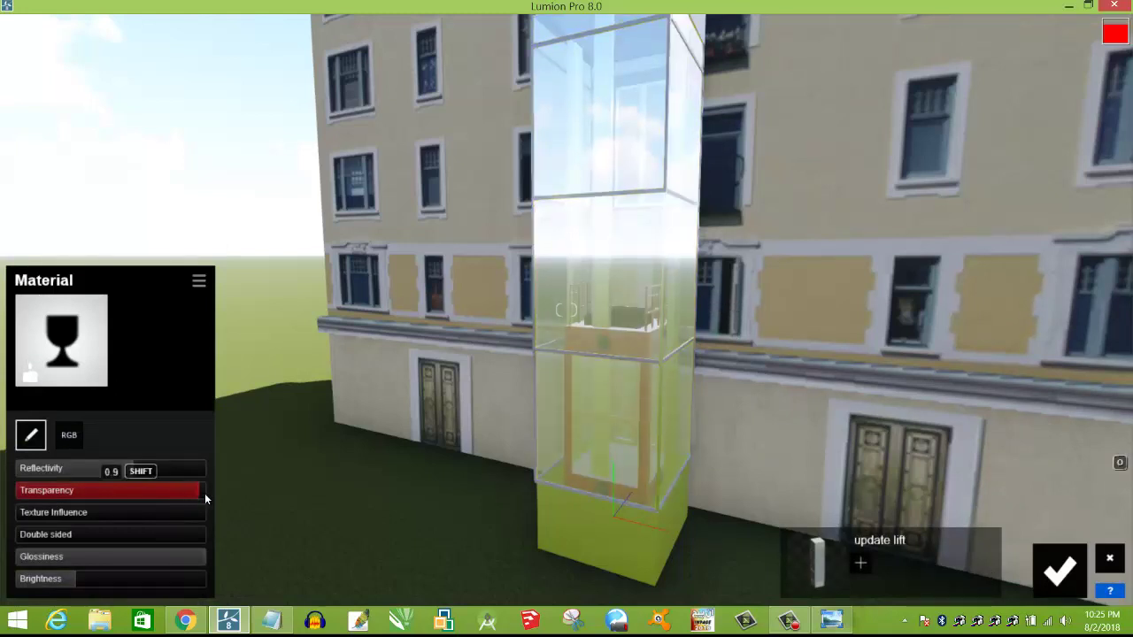
mouse_move(121, 469)
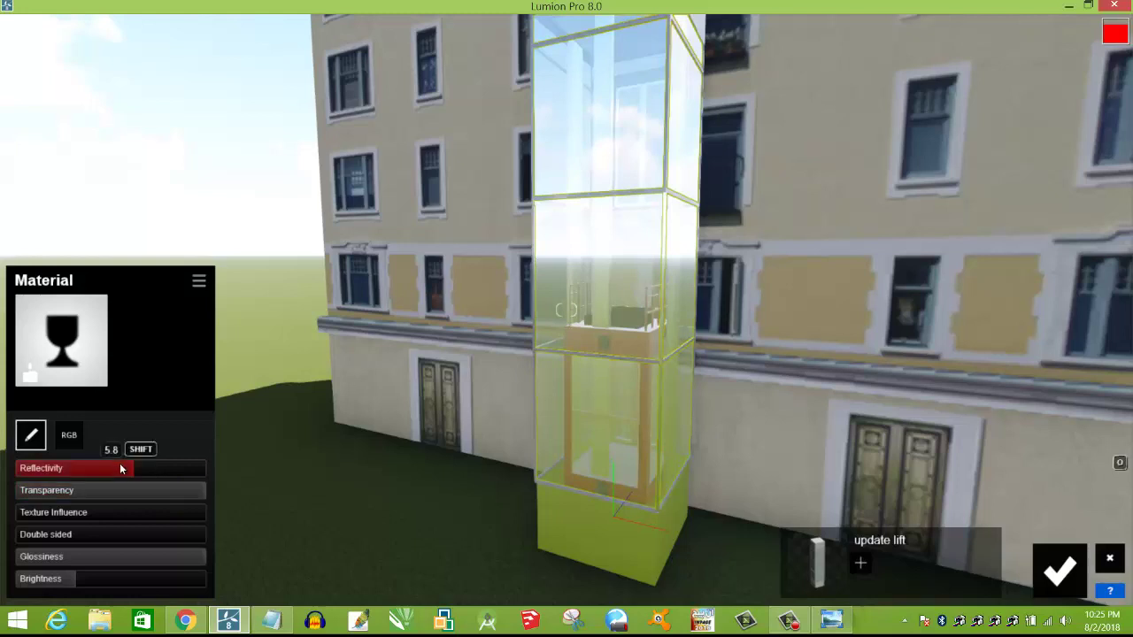
drag(113, 466, 67, 466)
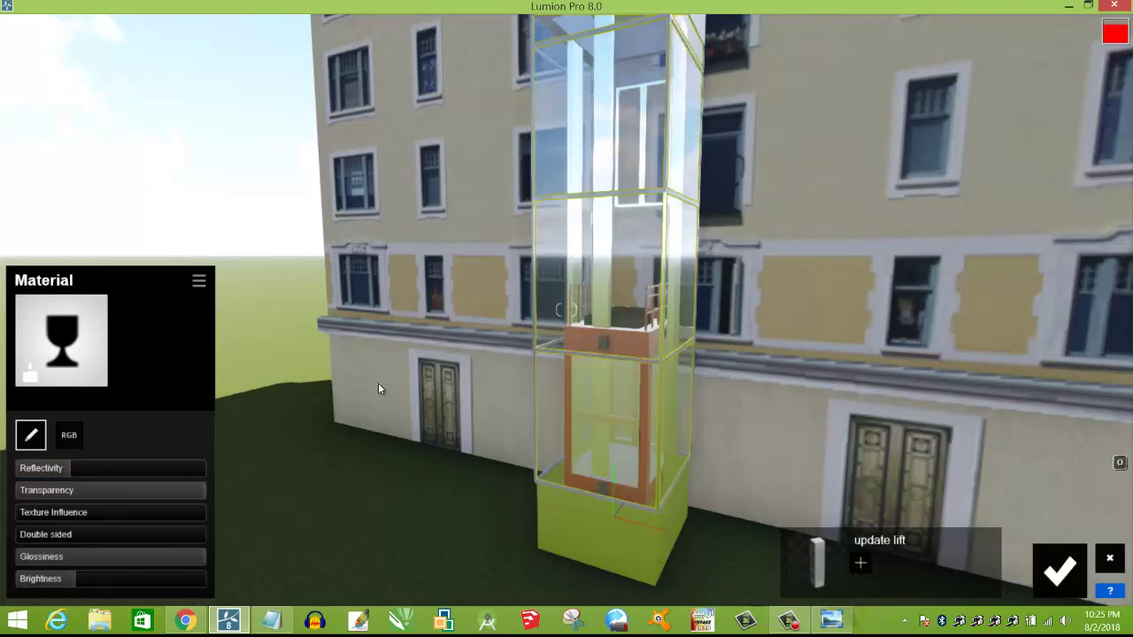
key(Escape)
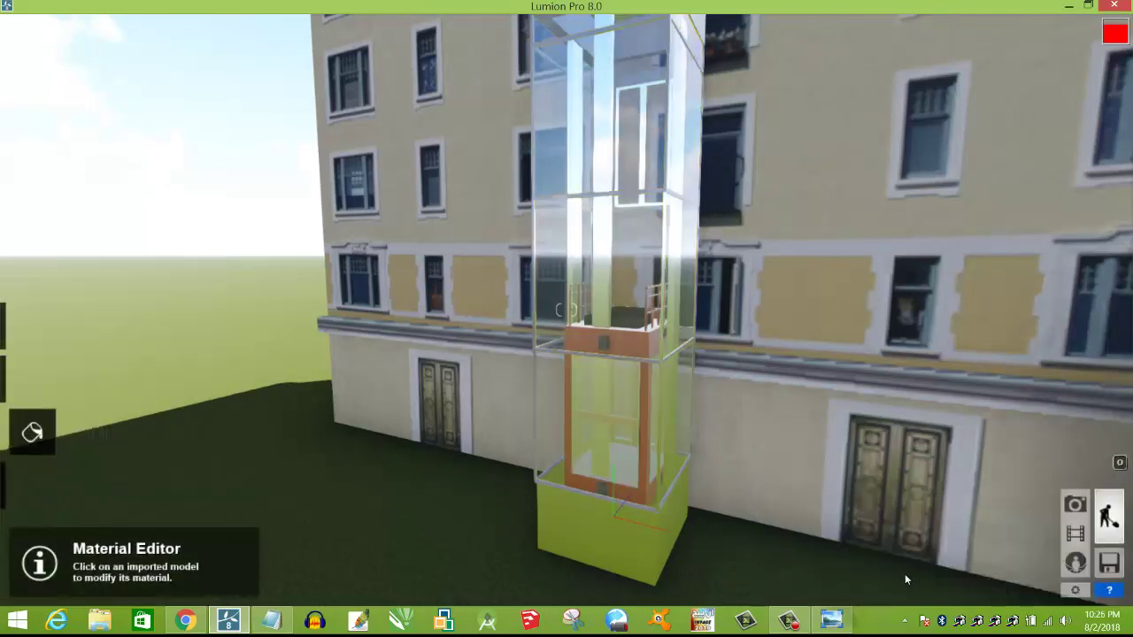
Record a three-keyframe movie clip circling from an angled view of the lift, past the front, to the opposite side
click(1076, 533)
click(157, 329)
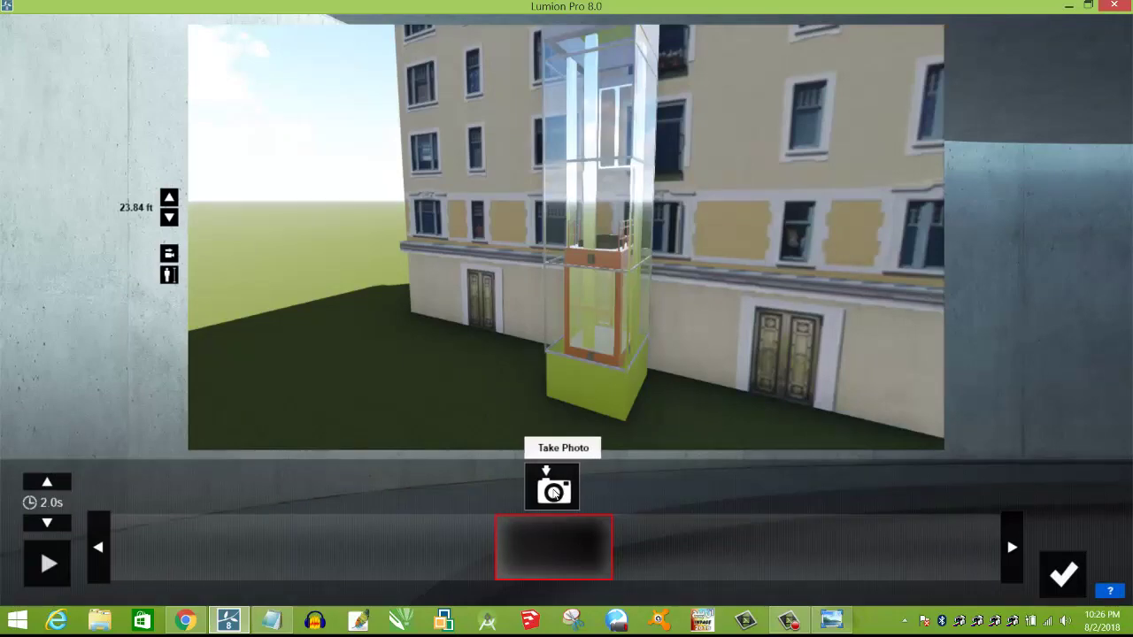
click(555, 492)
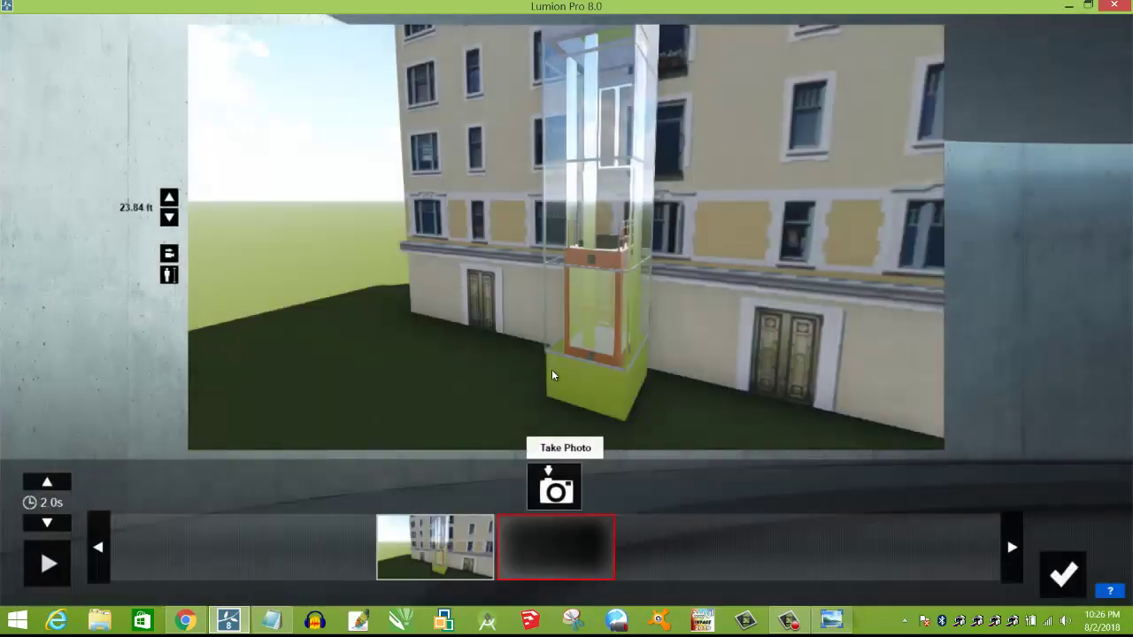
key(a)
right_drag(553, 367, 552, 366)
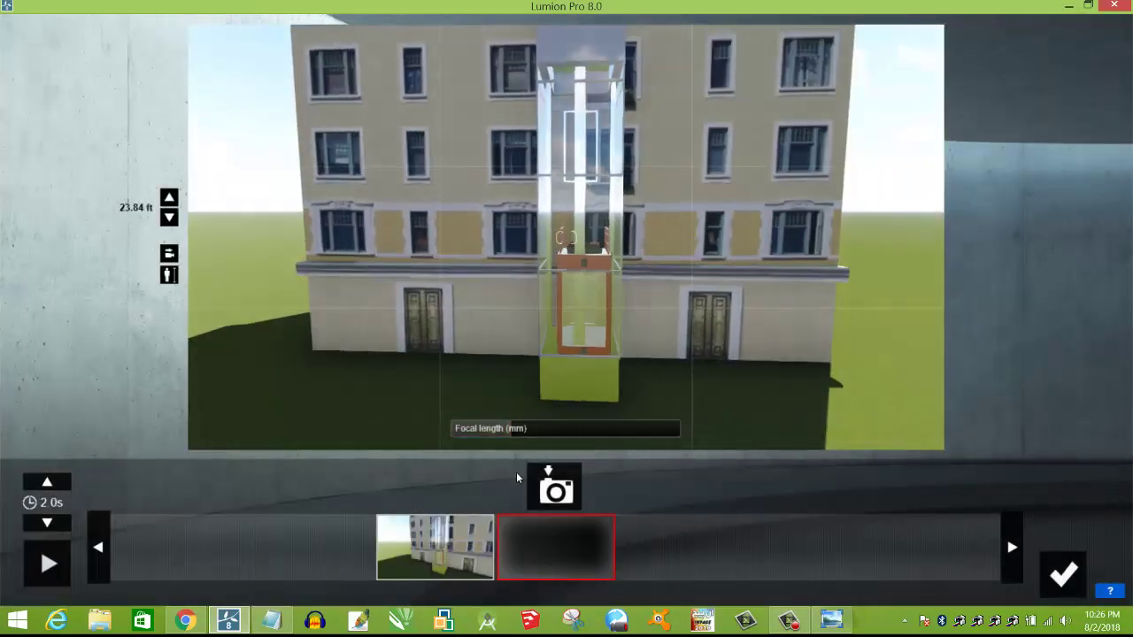
click(533, 427)
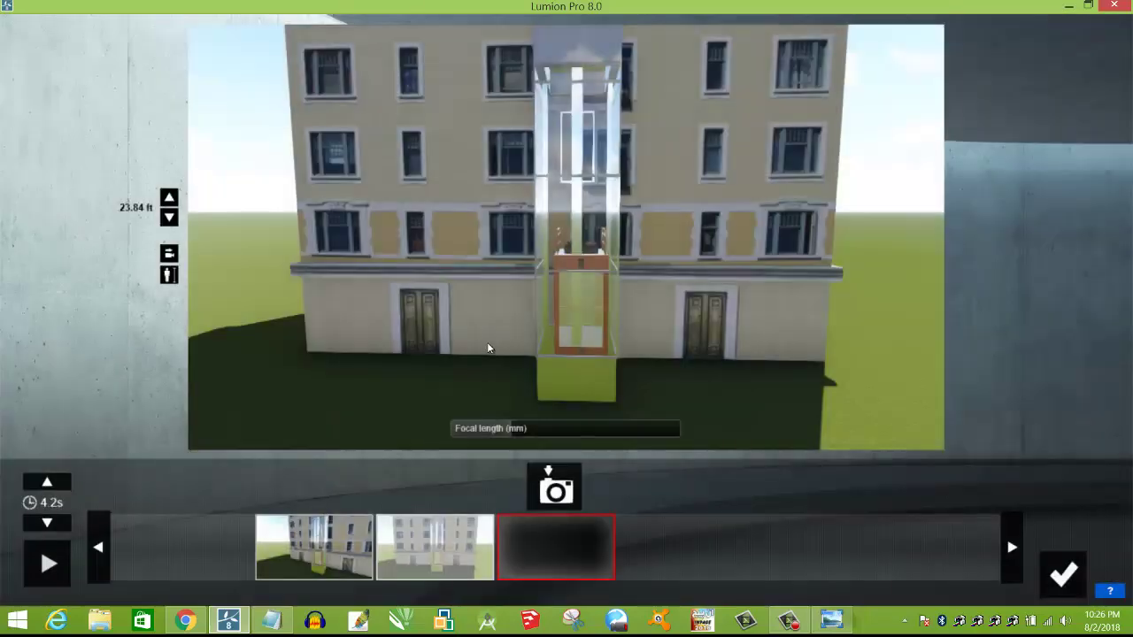
key(a)
right_drag(490, 348, 488, 348)
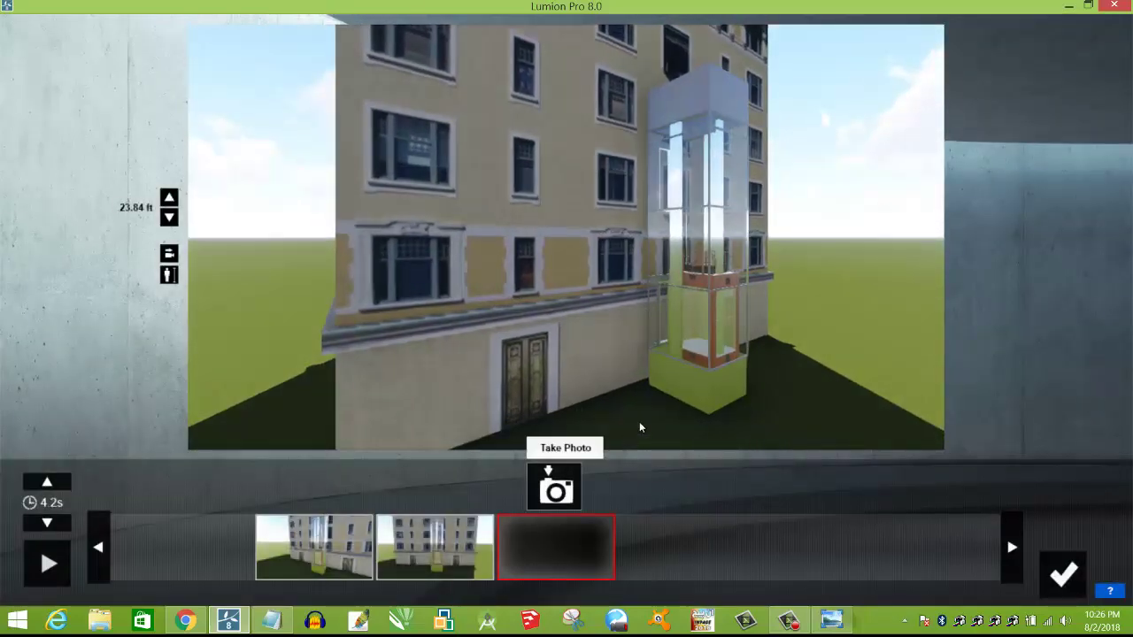
click(556, 489)
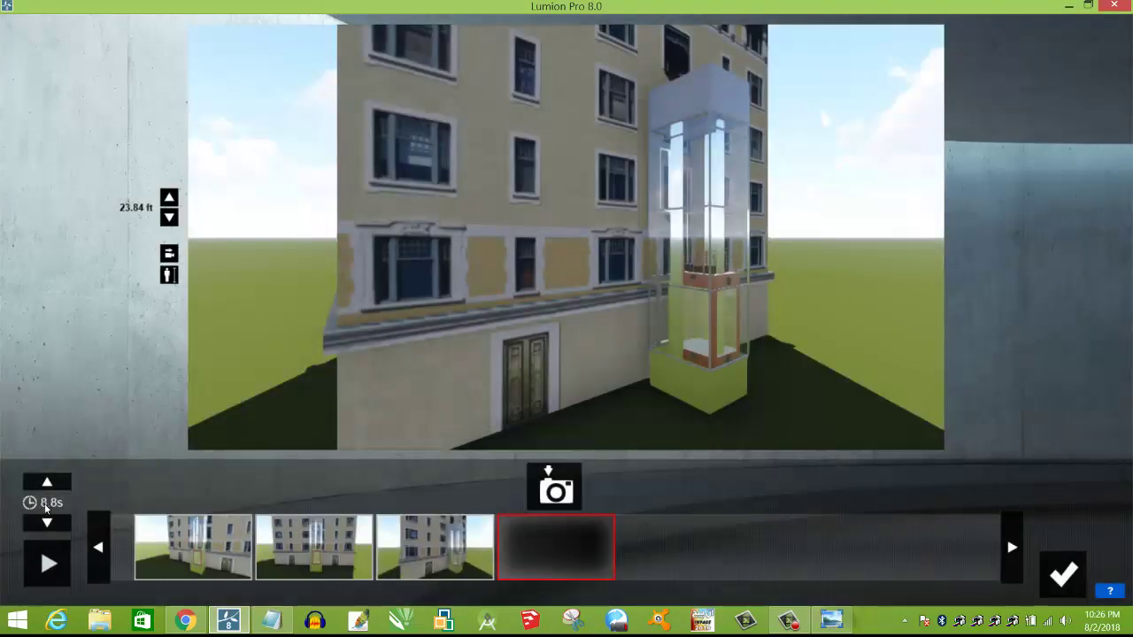
click(1063, 577)
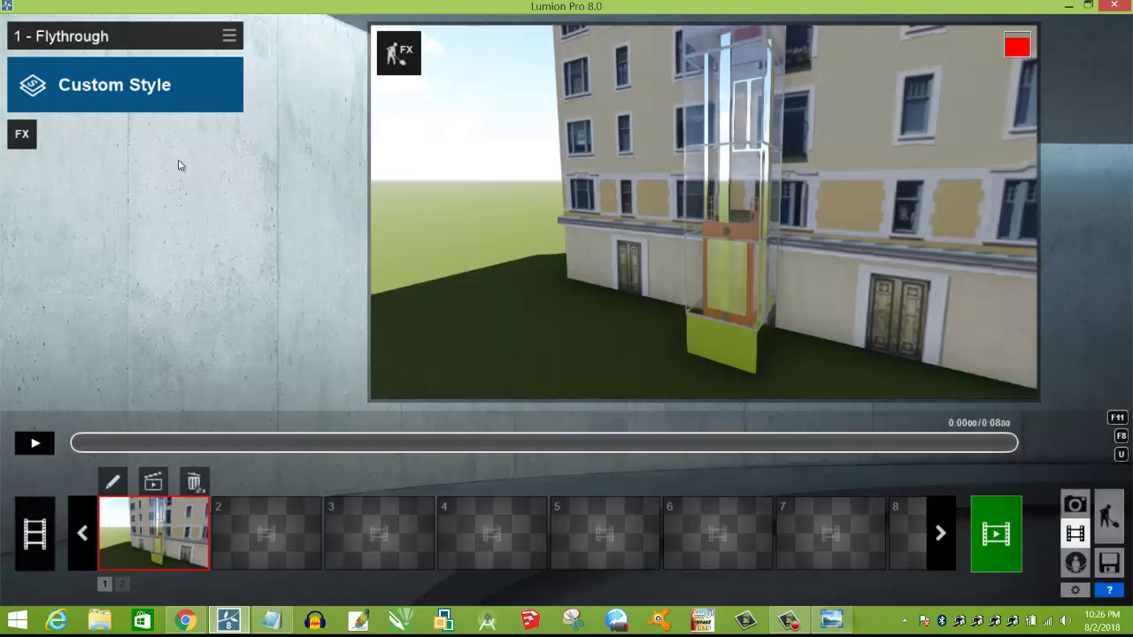
Add the Move effect to the flythrough clip
click(20, 138)
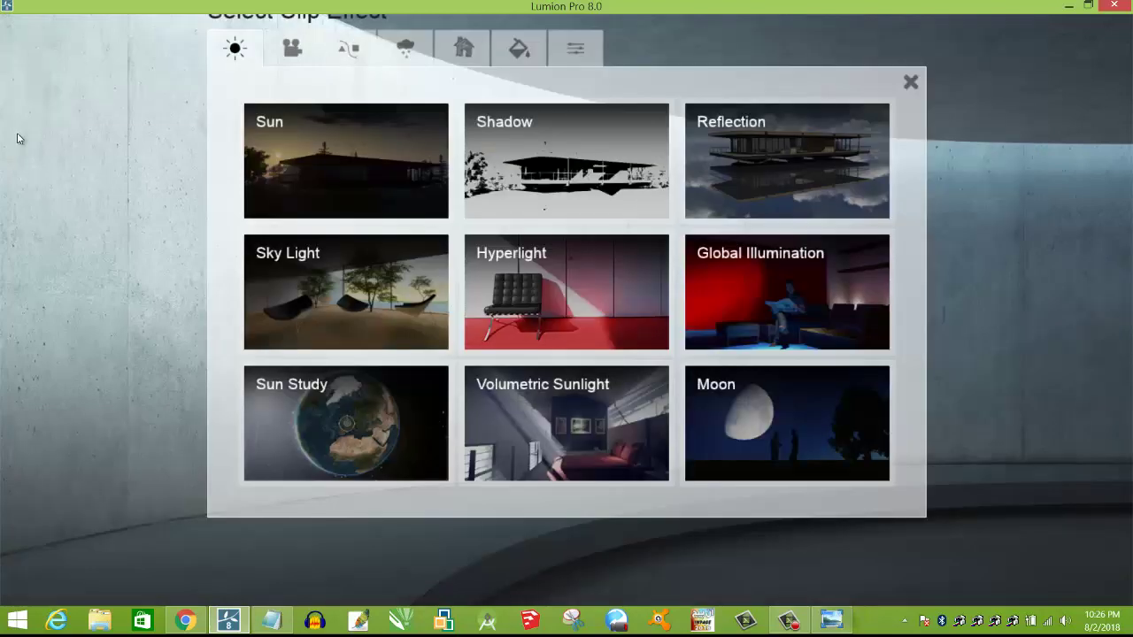
click(357, 53)
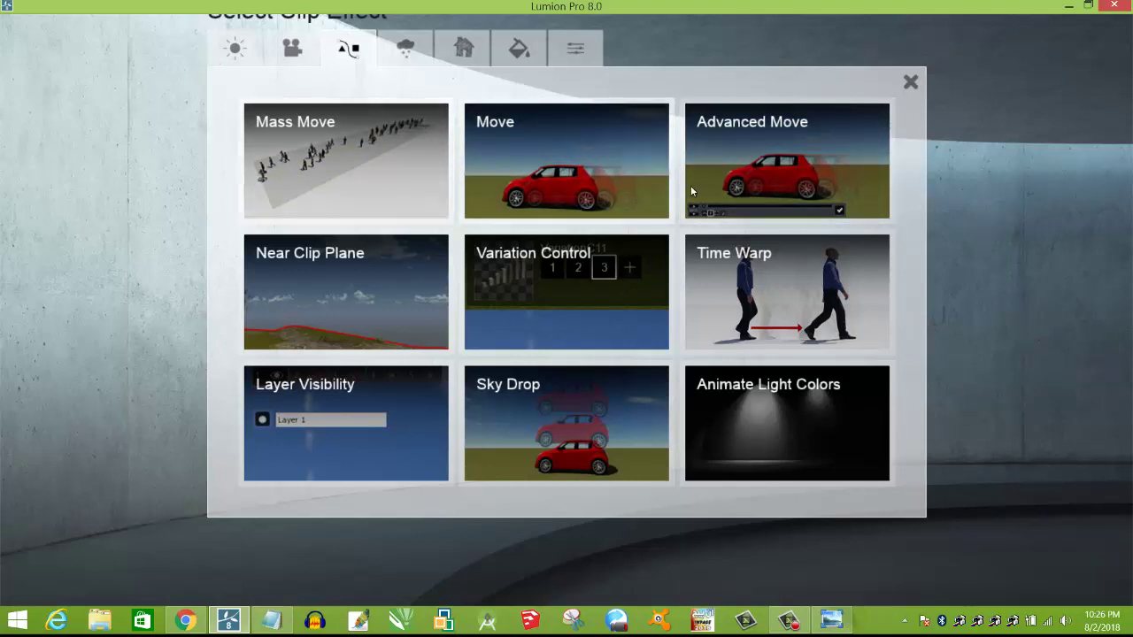
click(547, 153)
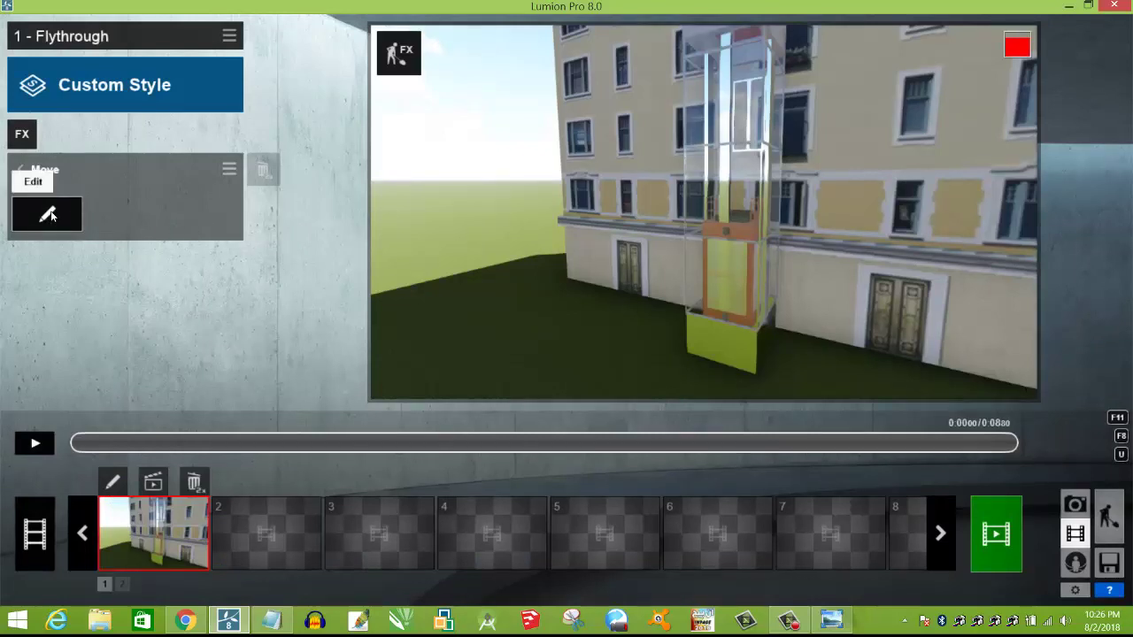
Set the "update lift 1" cab's end position in the Move effect by raising it vertically to near the top of the shaft
click(48, 215)
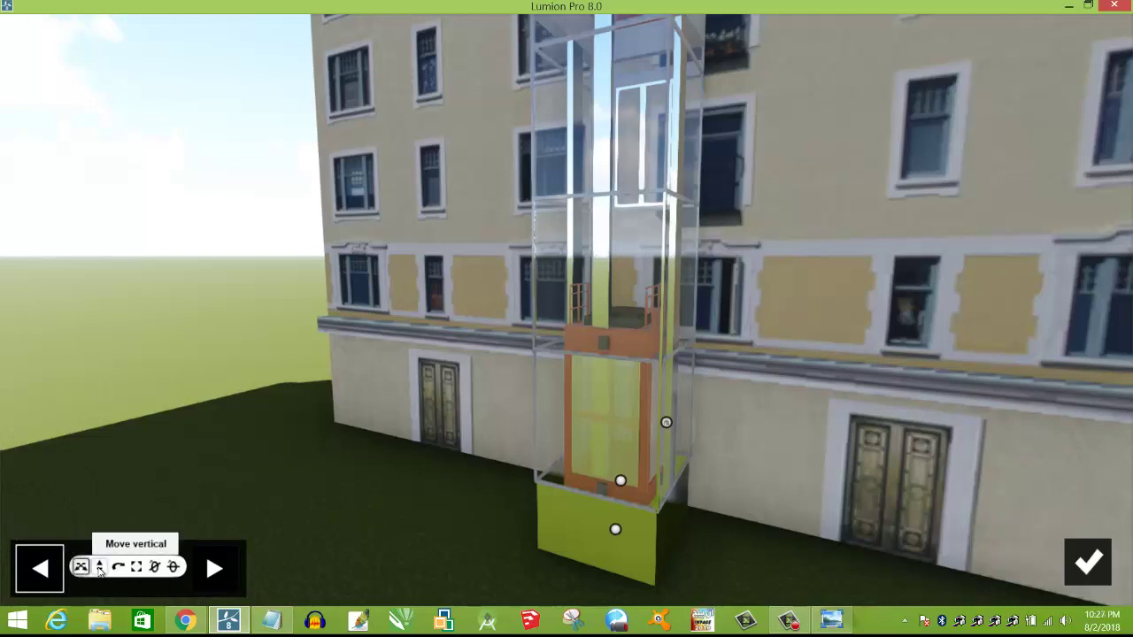
click(101, 568)
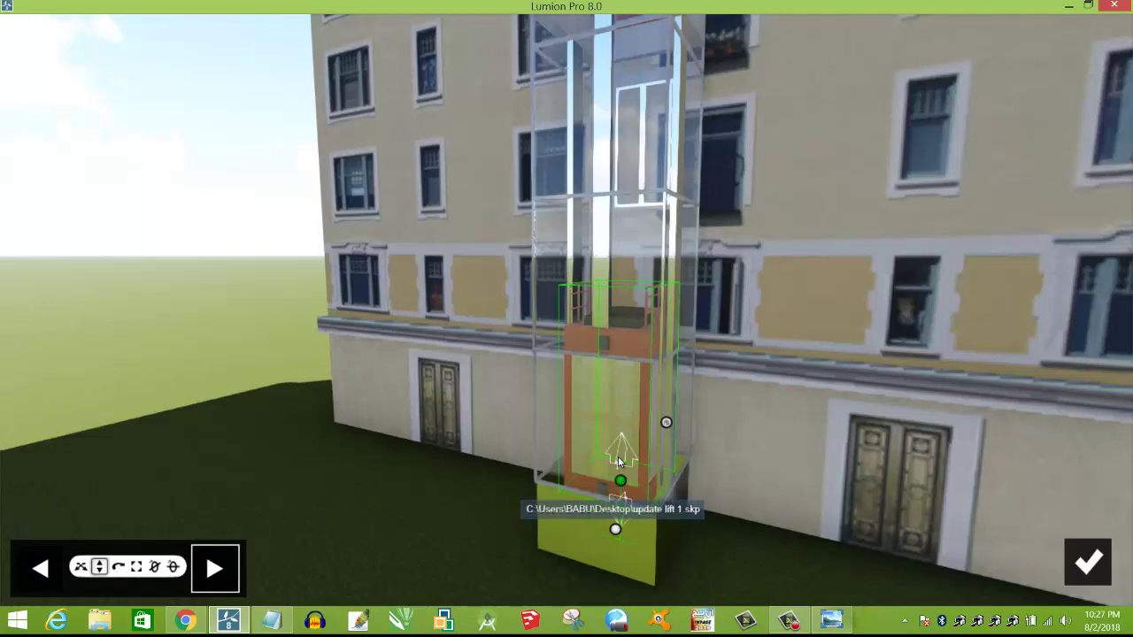
drag(618, 449, 616, 37)
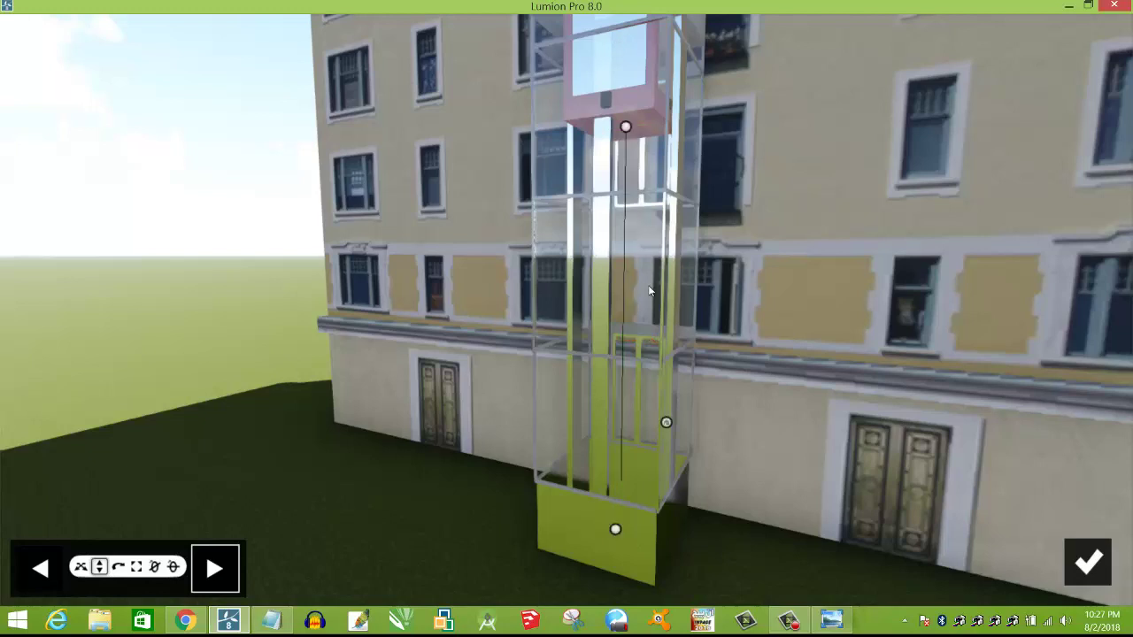
key(q)
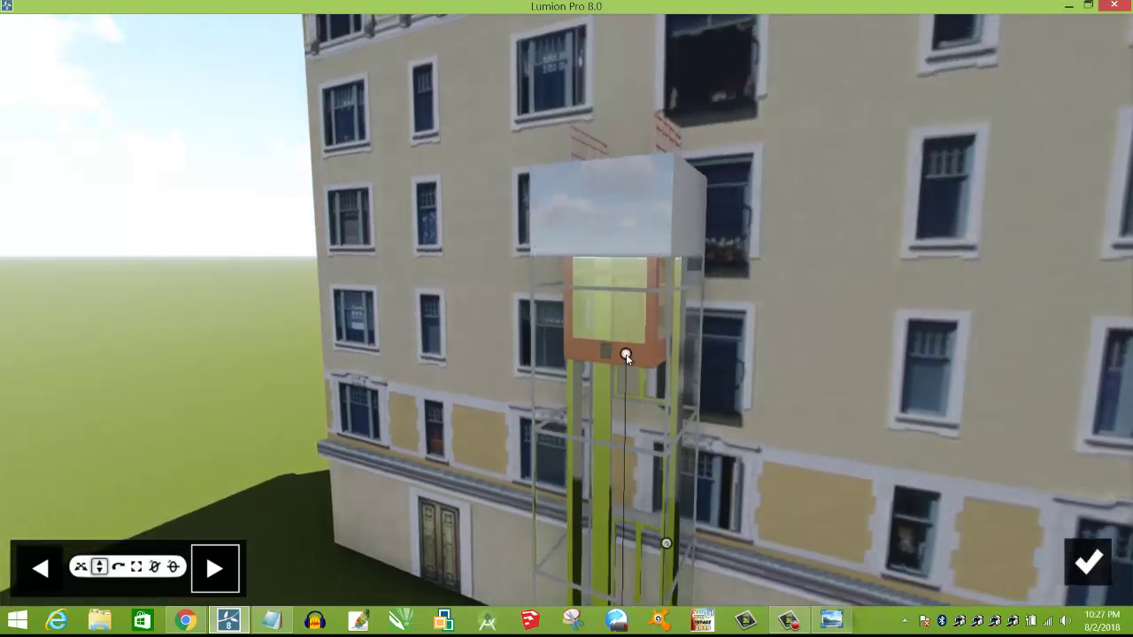
drag(626, 348, 638, 390)
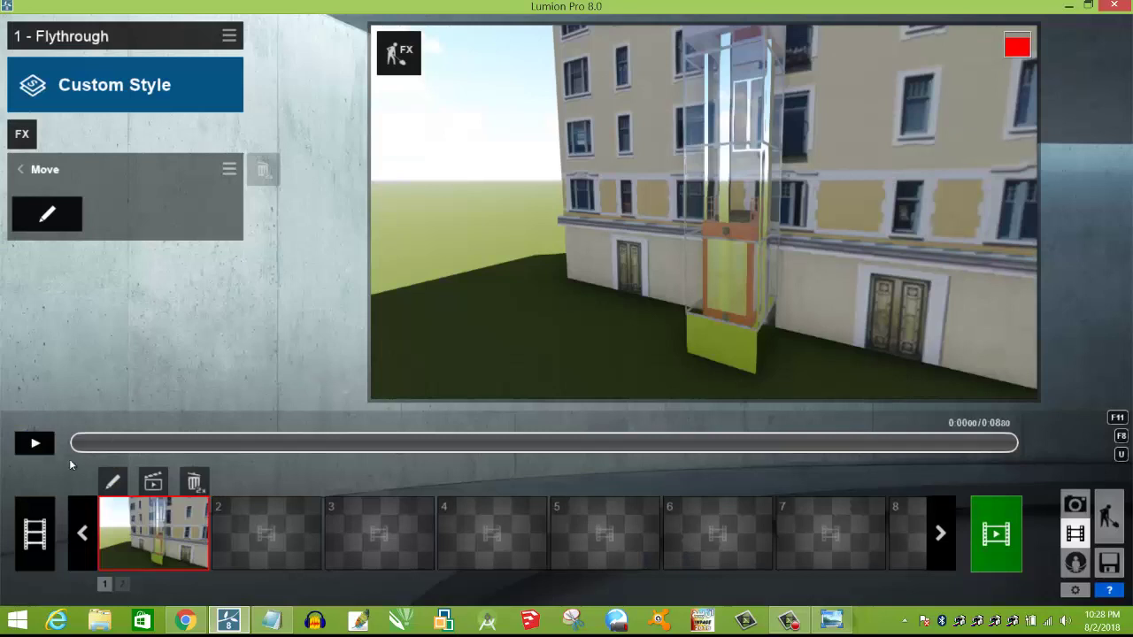
Play back the flythrough clip to check the cab's upward travel, and look over the available animation effects
key(space)
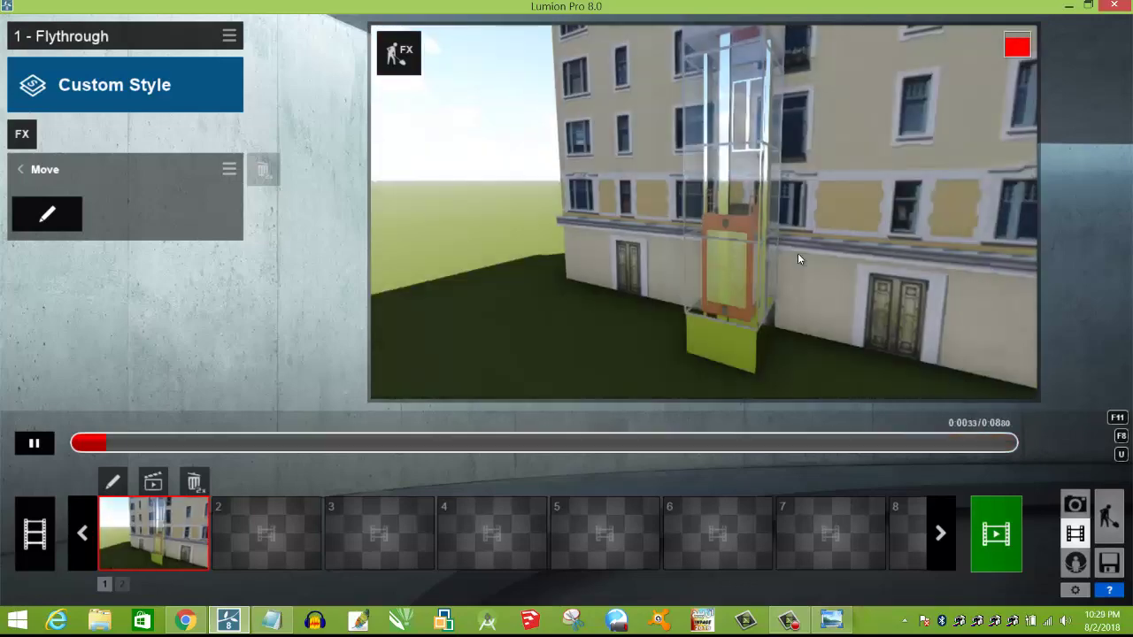
click(22, 135)
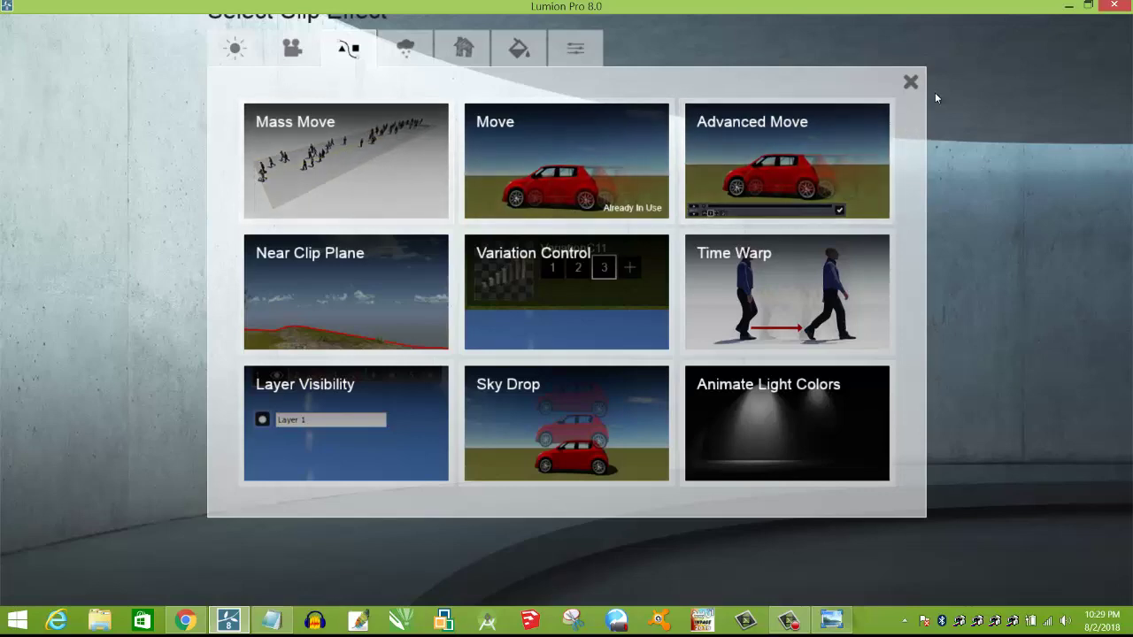
key(Escape)
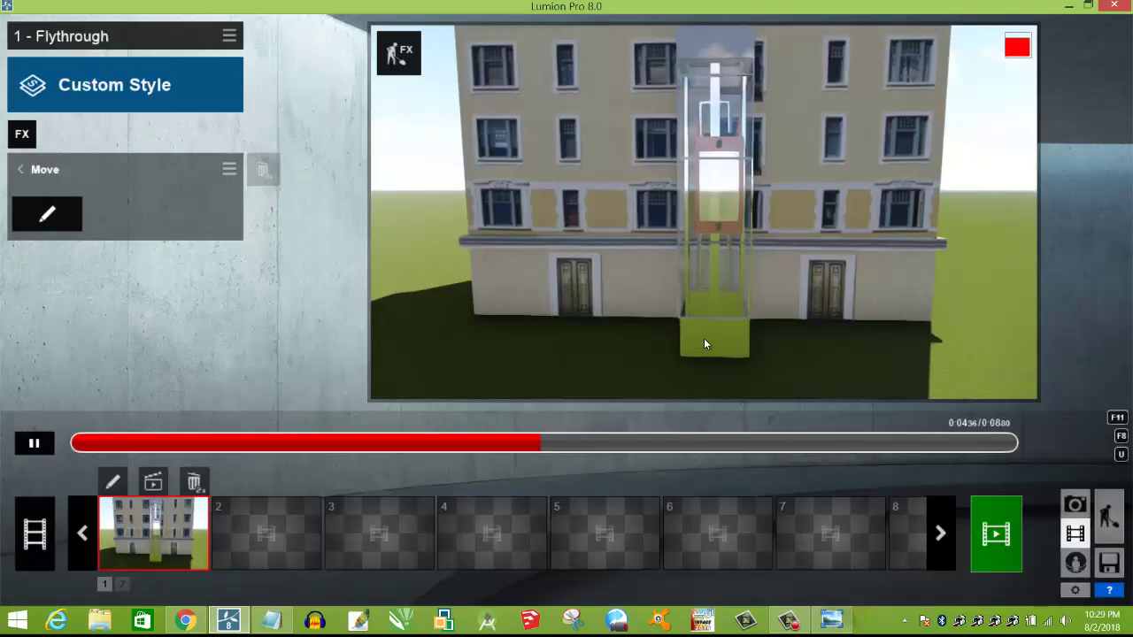